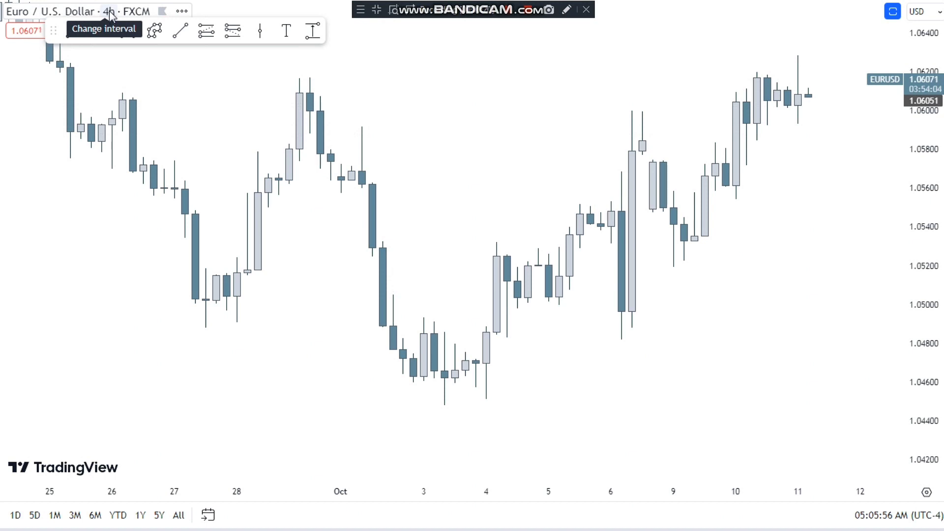
Step: Draw trend lines marking the EURUSD swing high at about 1.0618 on 29 Sep and the swing low at about 1.0488 on 27 Sep
mouse_move(69, 2)
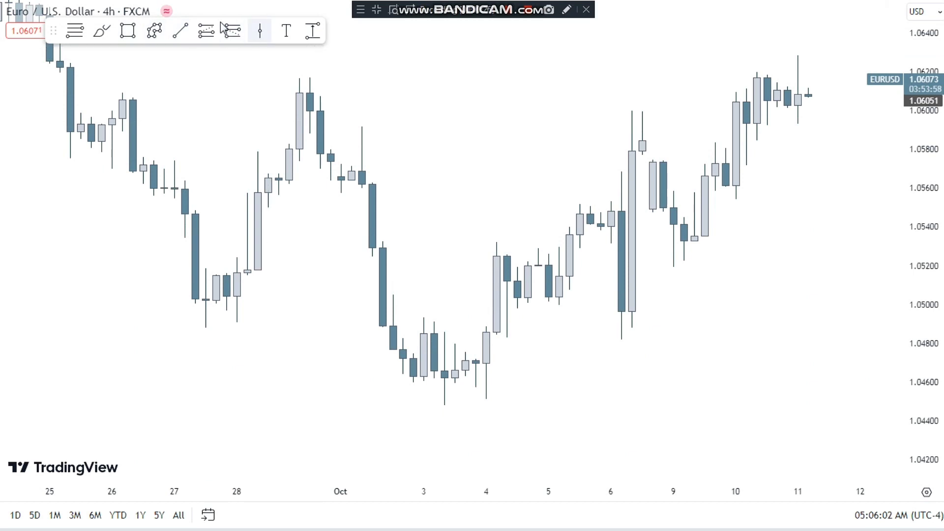
left_click(181, 31)
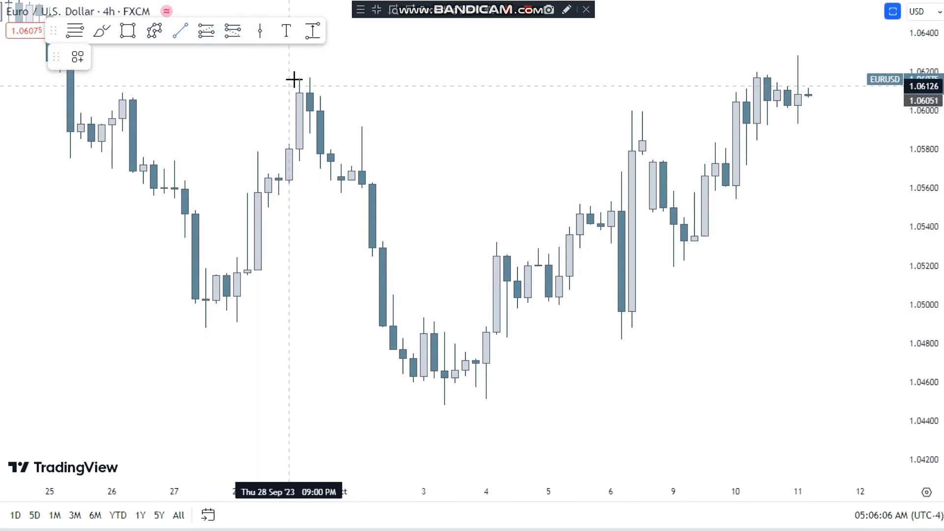
left_click(296, 77)
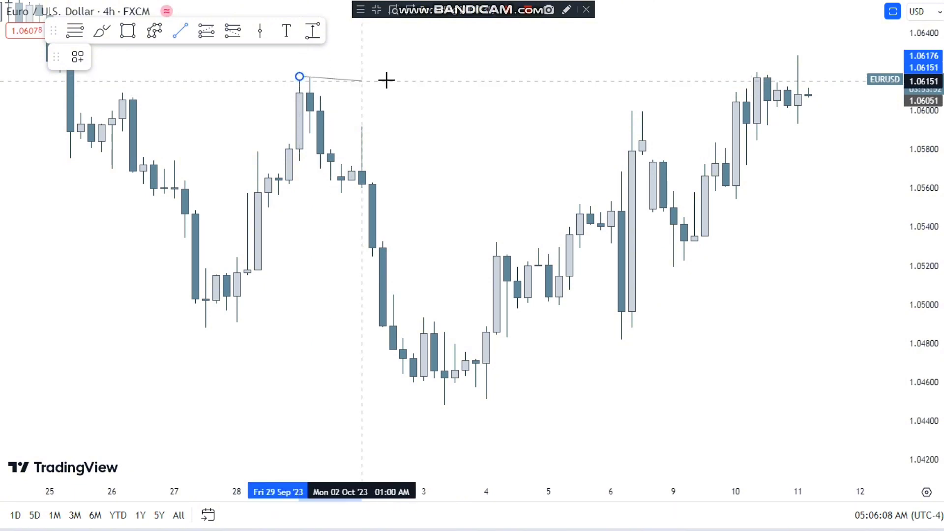
left_click(433, 76)
left_click(181, 31)
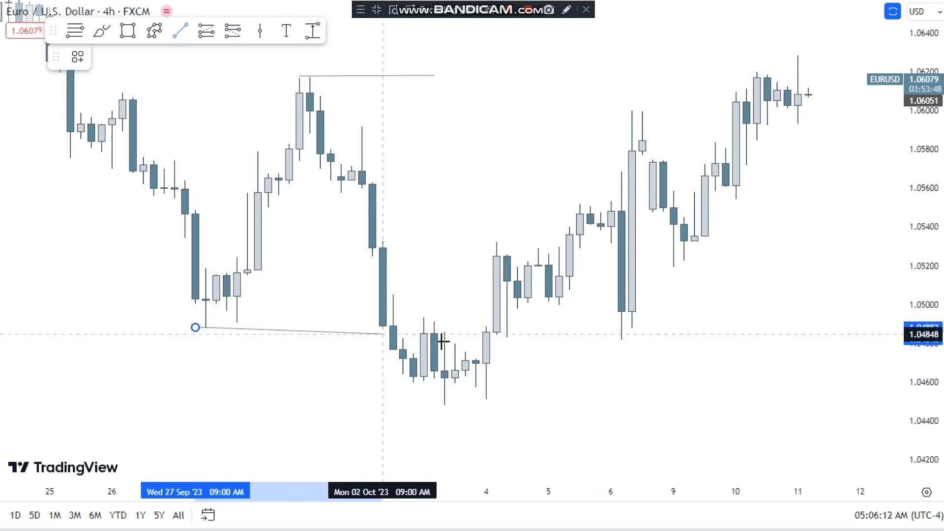
left_click(537, 326)
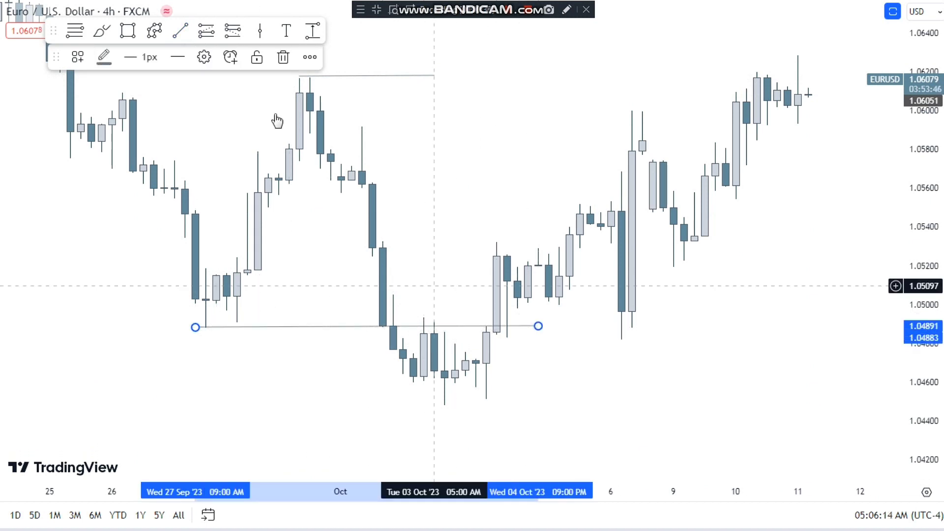
Step: Add the text note "1. mark the sh and the sl" in the empty area beneath the latest candles, and shift the swing-high line back one candle
left_click(286, 31)
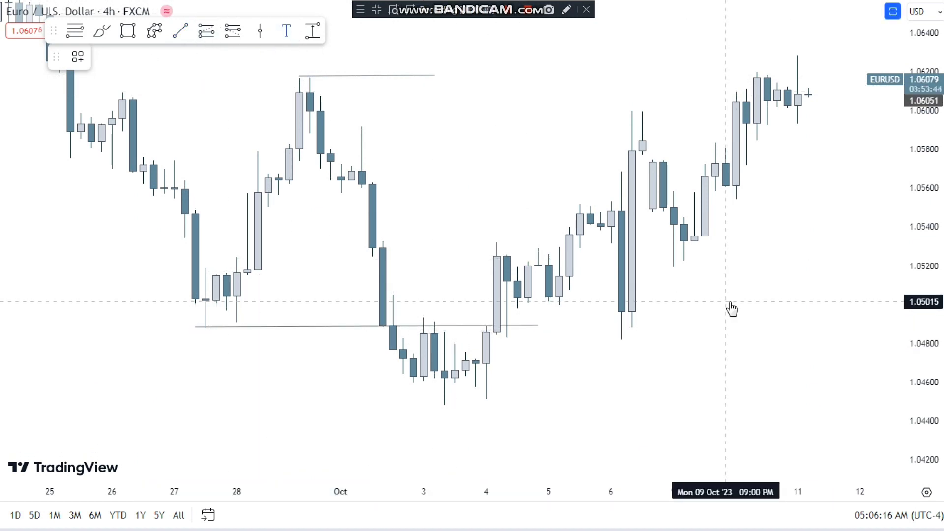
left_click(735, 312)
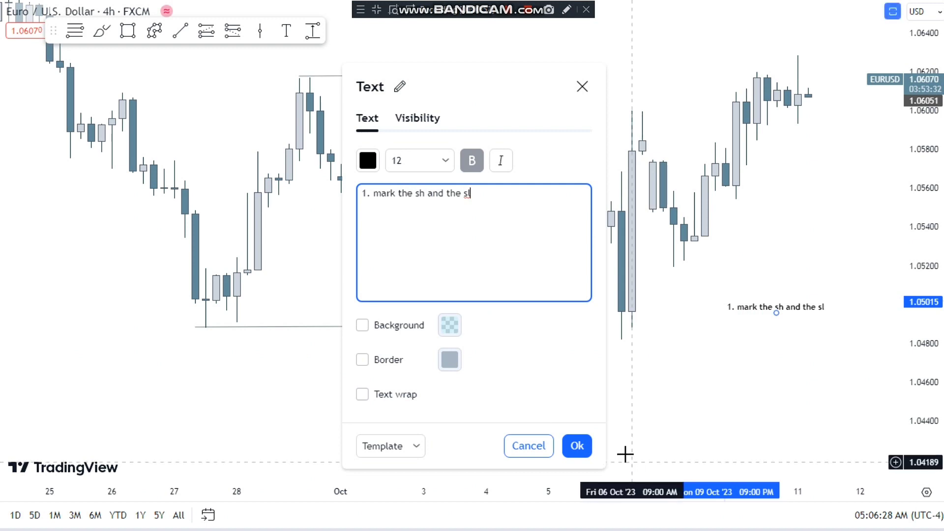
left_click(577, 445)
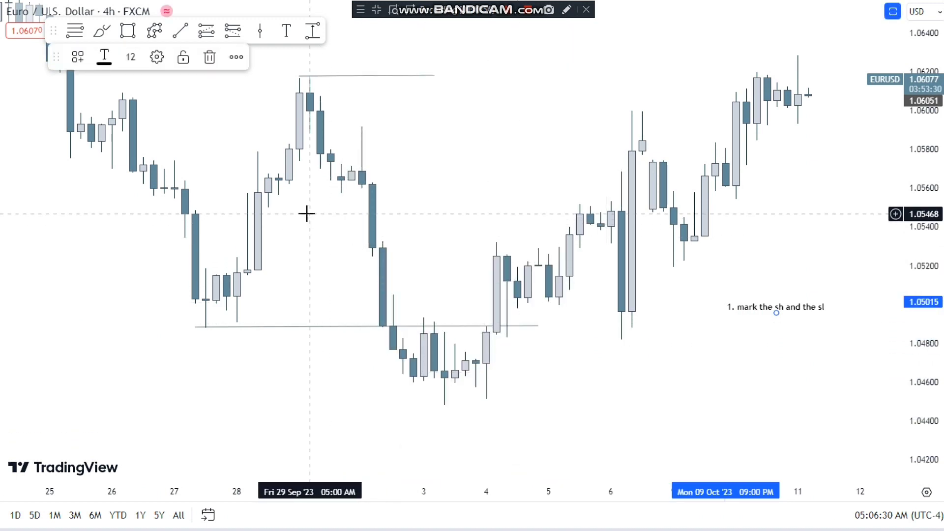
left_click_drag(361, 77, 348, 76)
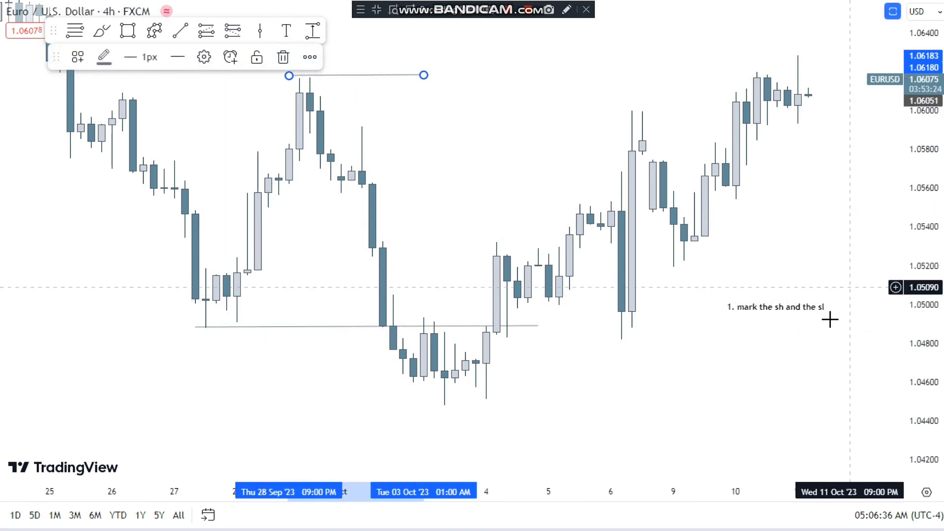
Step: Add the second line "2. wait for the sweep" to the text note
double_click(774, 310)
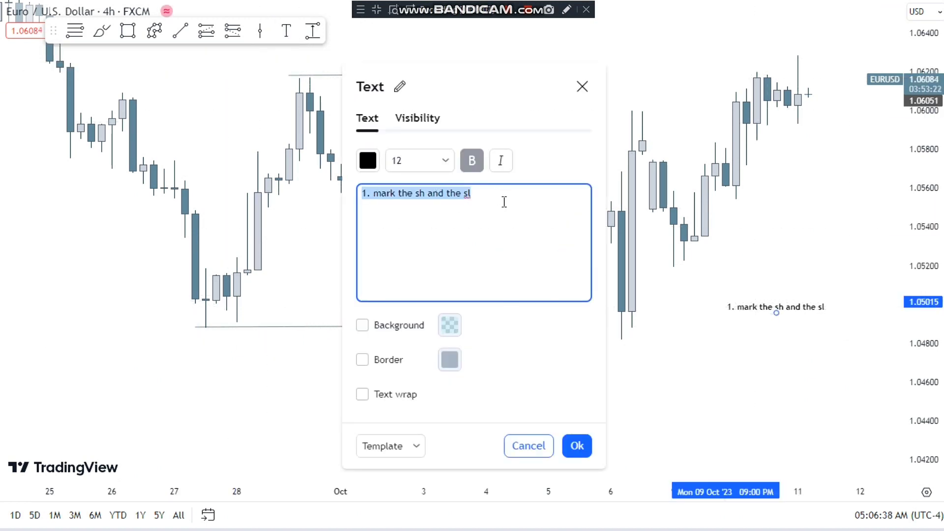
left_click(488, 235)
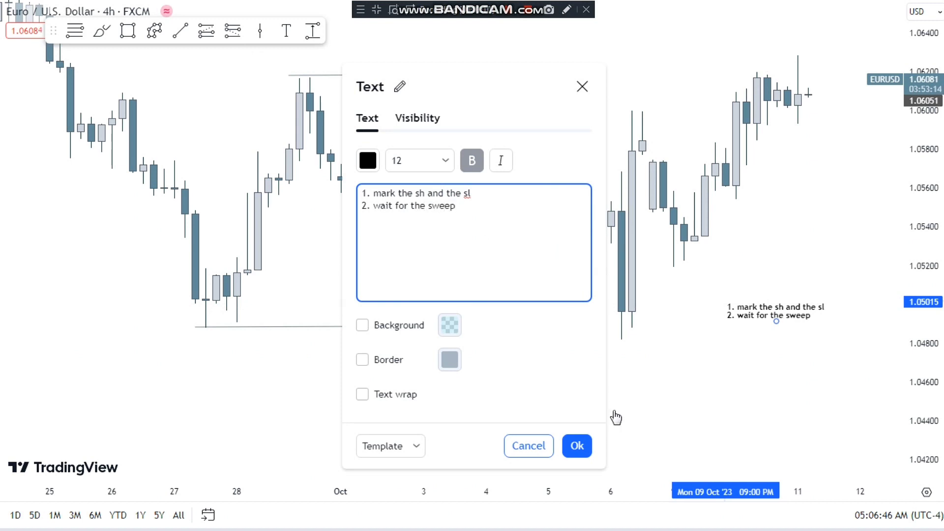
left_click(577, 445)
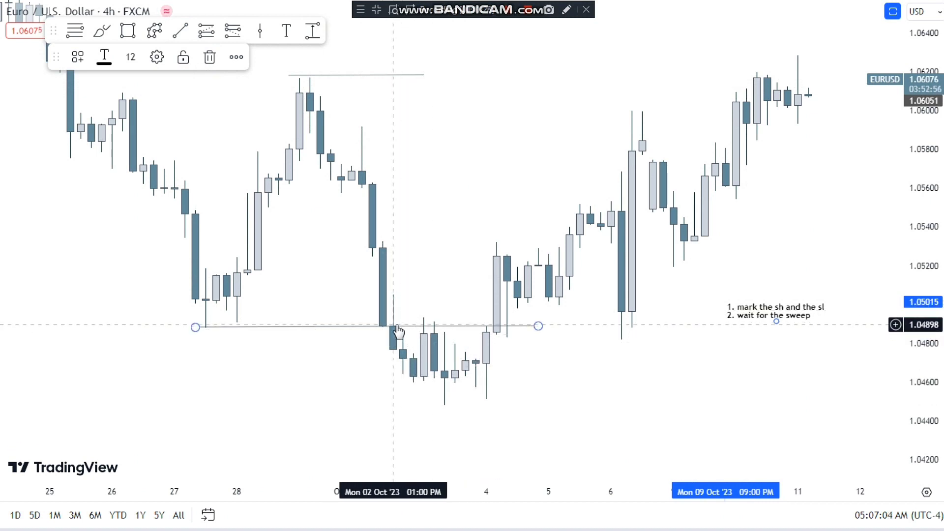
left_click(487, 339)
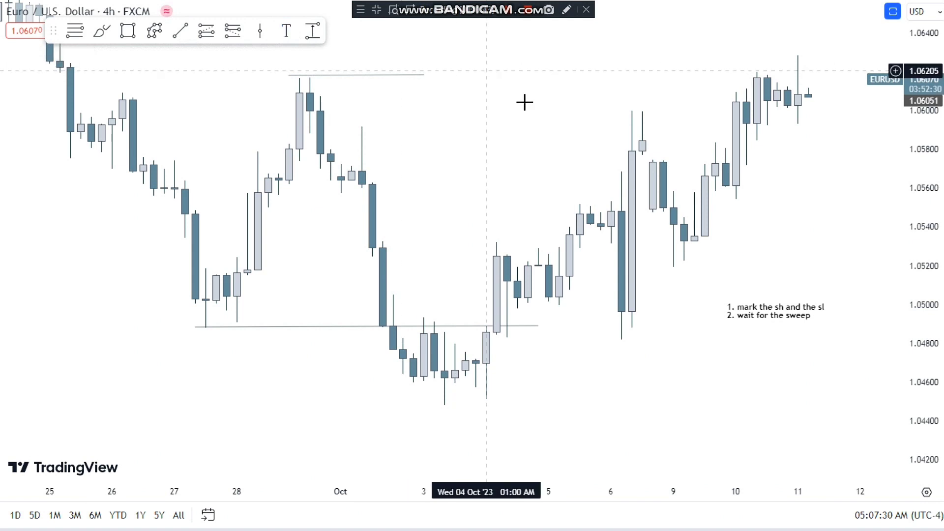
Step: Add the third line "3. to look for smt divergences" to the text note
double_click(753, 316)
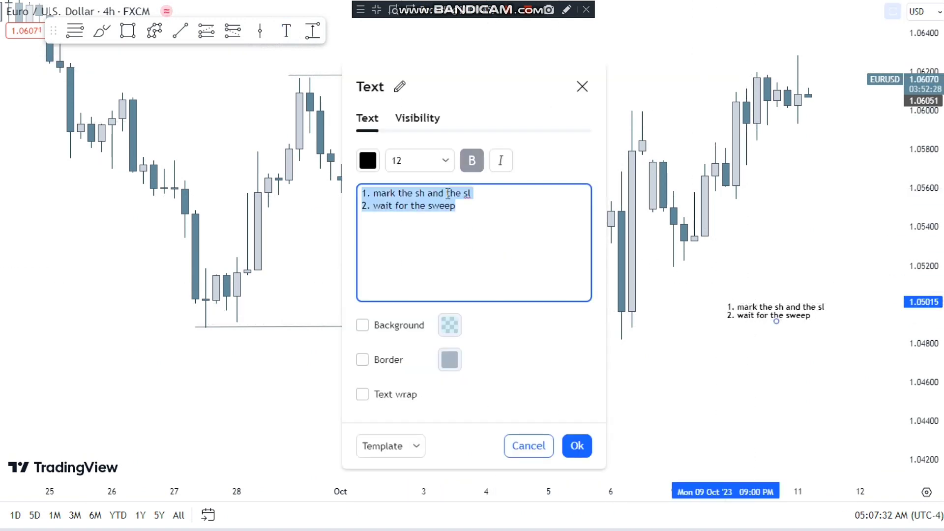
left_click(476, 214)
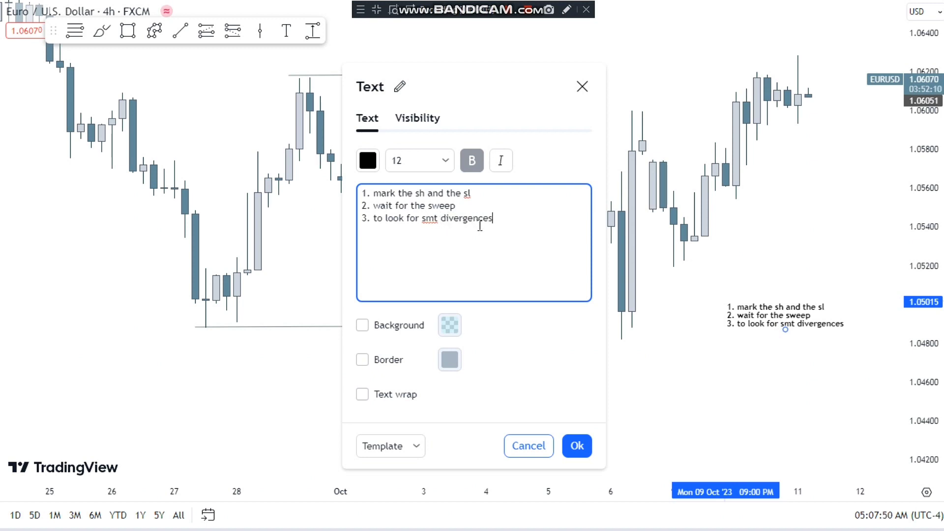
left_click(577, 446)
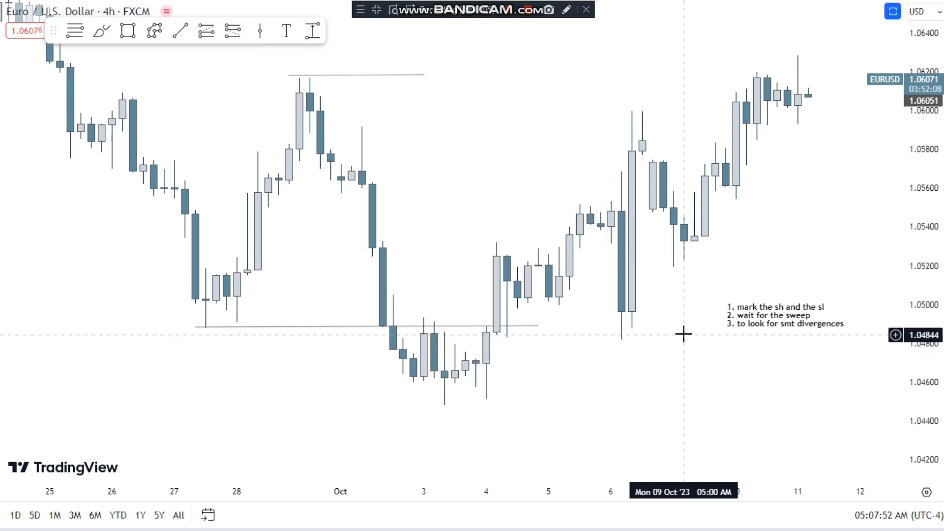
Step: Draw a rectangle over the candles below the swing-low line, from 2 to 4 Oct, between about 1.0477 and 1.0448
left_click(127, 31)
left_click(383, 350)
left_click(412, 363)
left_click_drag(413, 363, 529, 405)
double_click(530, 406)
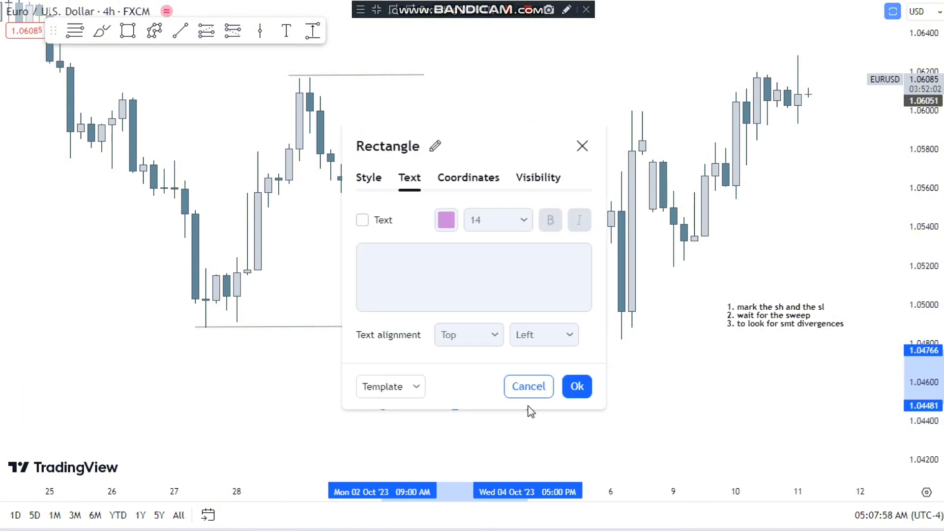
key("Escape")
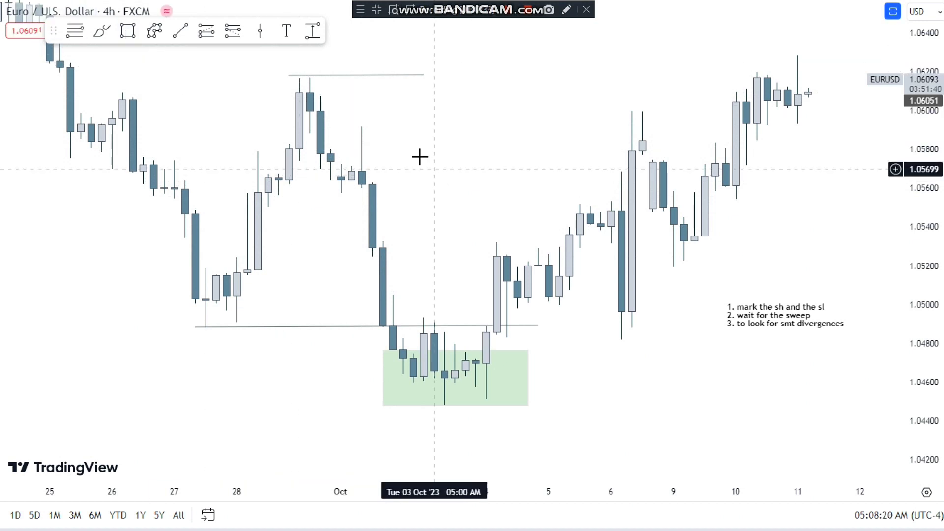
Step: Show the GBPUSD comparison pane and draw a trend line from its 29 Sep swing high
double_click(470, 145)
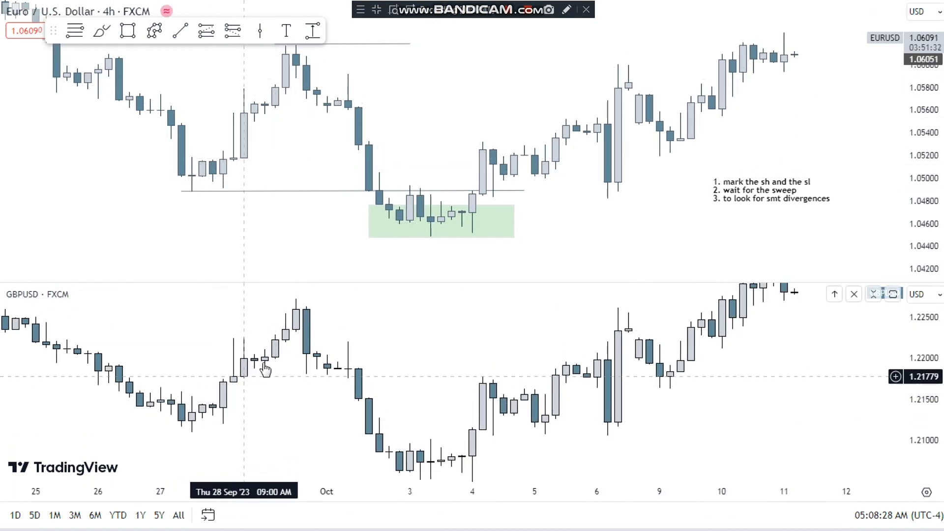
left_click(181, 31)
left_click(294, 300)
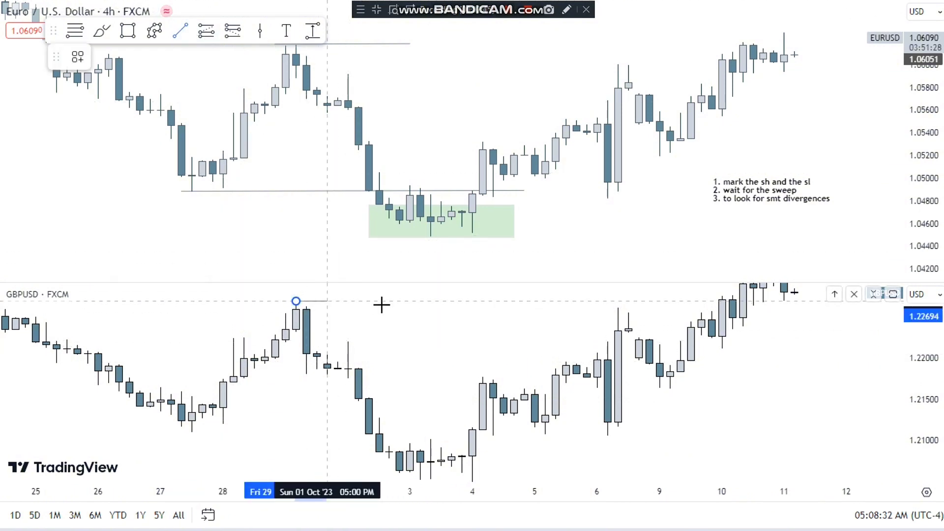
left_click(493, 298)
Step: Draw a horizontal trend line at the GBPUSD 27 Sep swing low, 1.21099, and shift the GBPUSD swing-high line back two candles
left_click(179, 32)
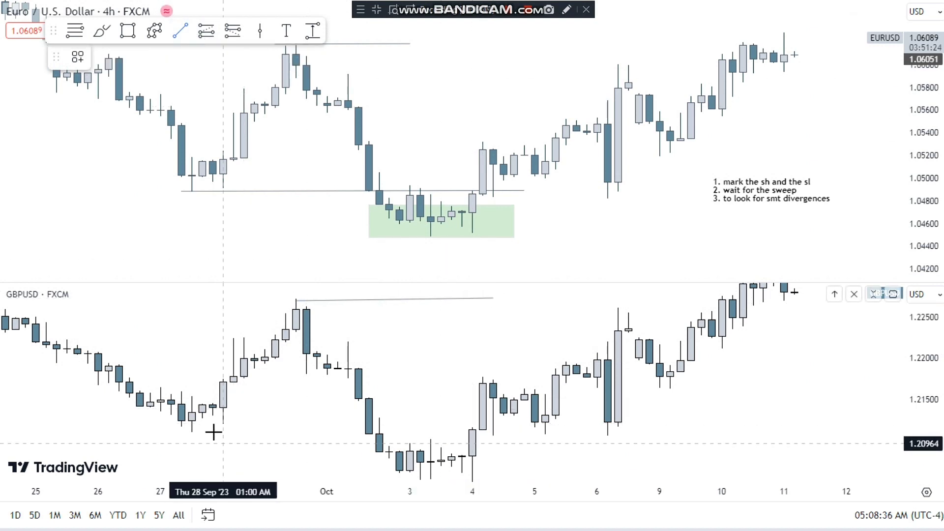
left_click(192, 432)
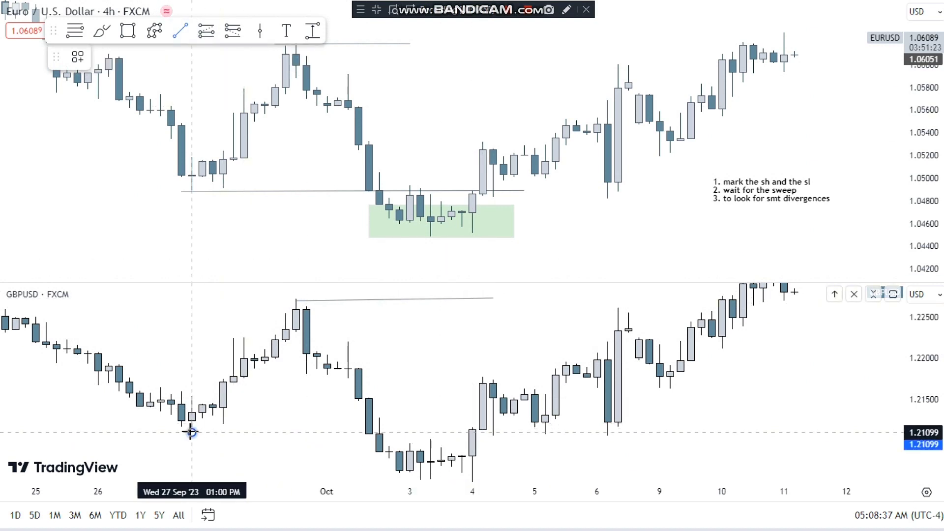
left_click(544, 433)
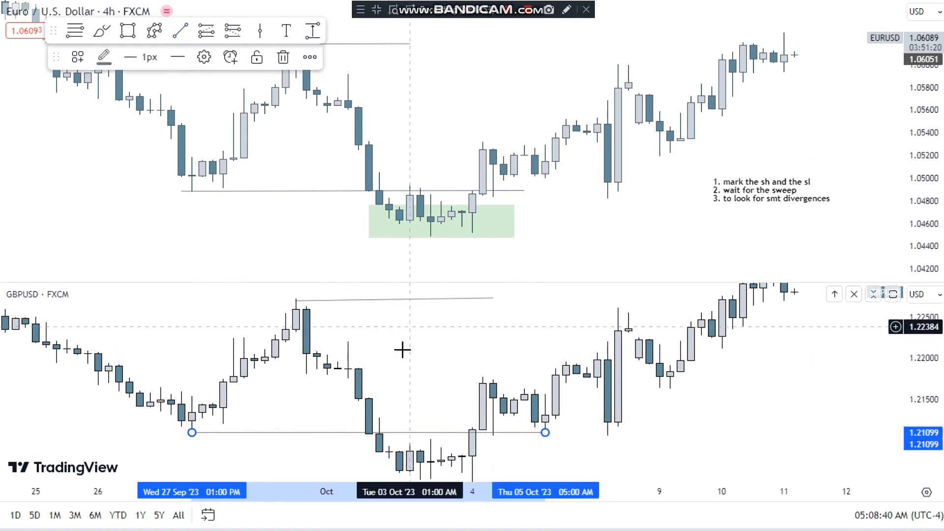
left_click_drag(400, 337, 385, 333)
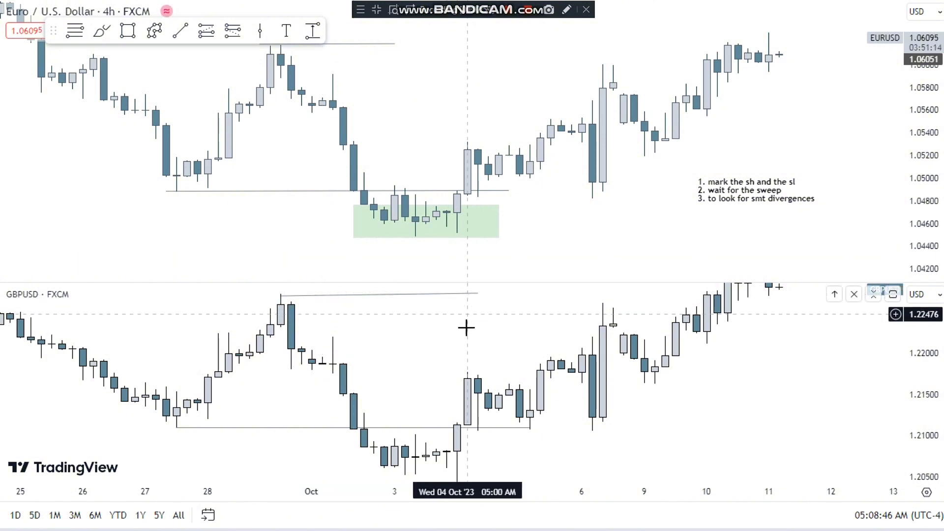
left_click_drag(457, 294, 436, 295)
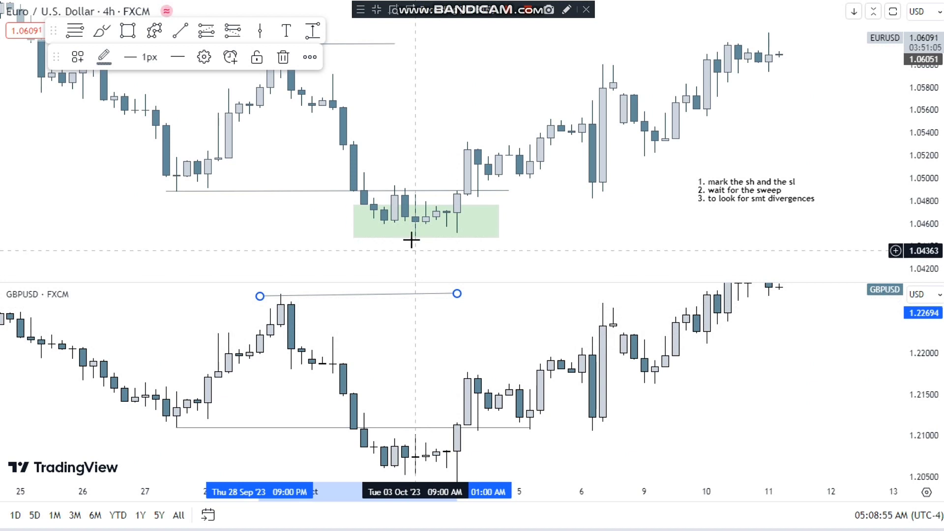
Step: Draw a short trend line on EURUSD inside the rectangle at about 1.0461, from 05:00 AM to 05:00 PM on 3 Oct
left_click_drag(421, 355, 424, 328)
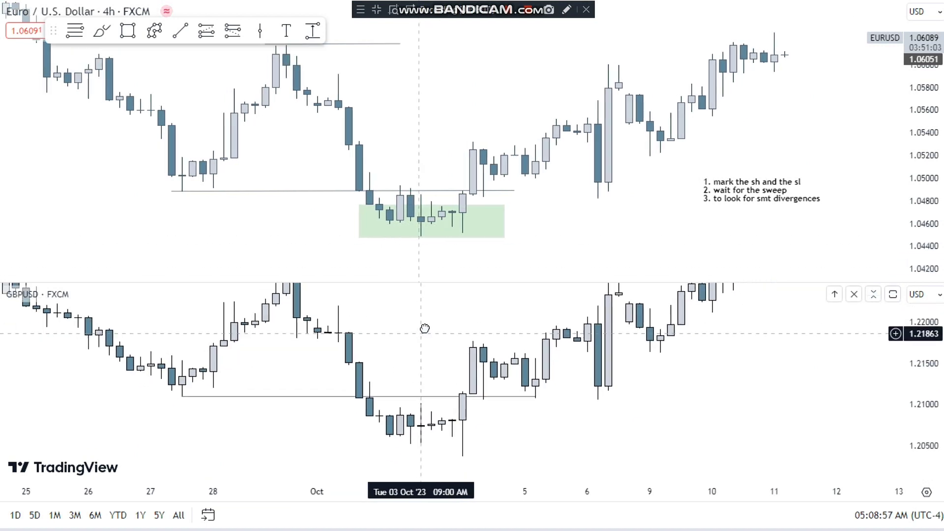
scroll(638, 177, "up", 3)
left_click_drag(388, 191, 607, 184)
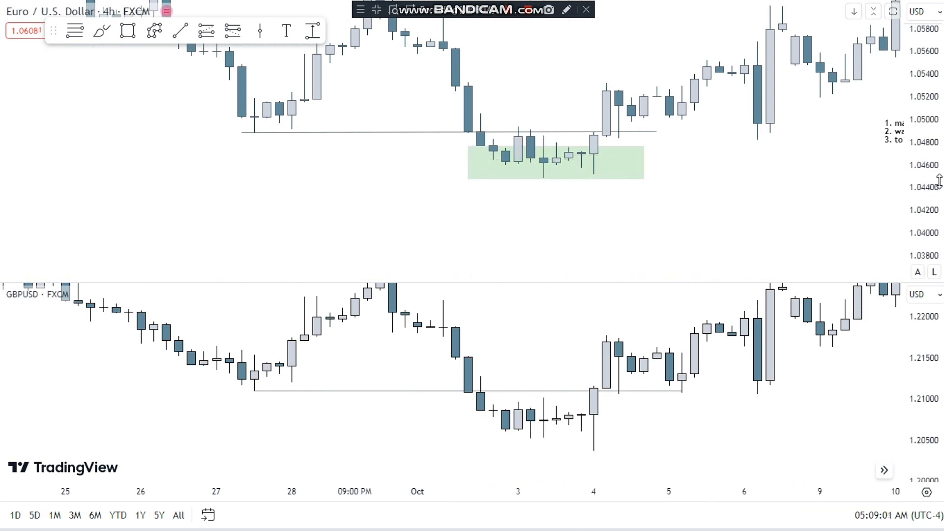
left_click_drag(938, 181, 939, 162)
left_click(180, 30)
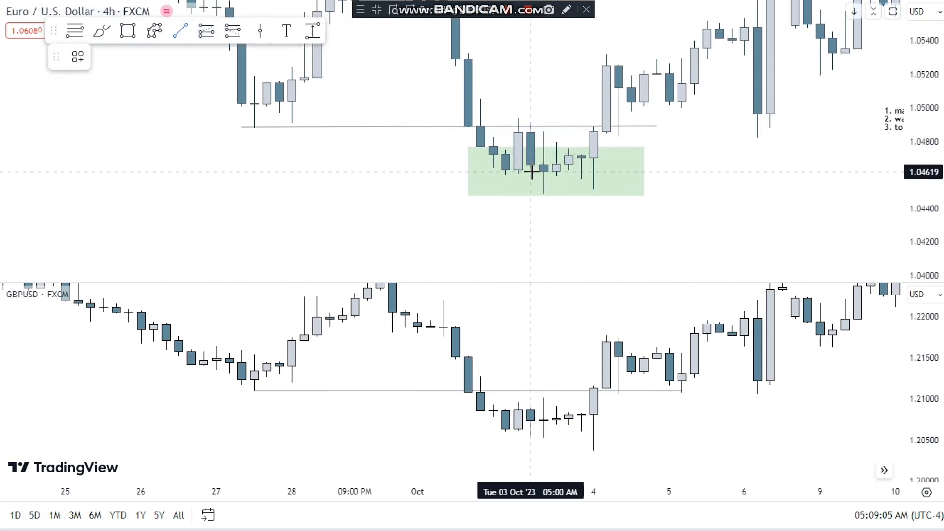
left_click(569, 173)
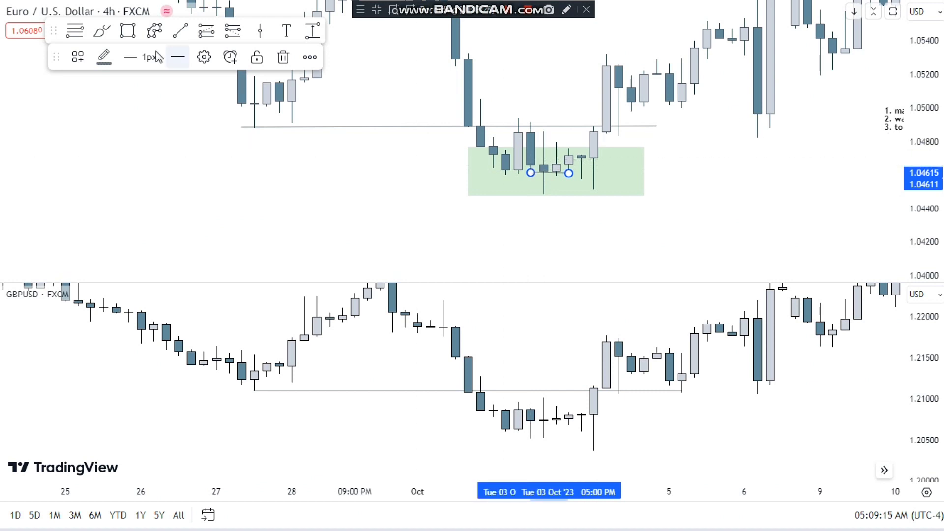
Step: Draw a short trend line under the GBPUSD 3 Oct lows at about 1.2054 and shift it back one candle
left_click(187, 34)
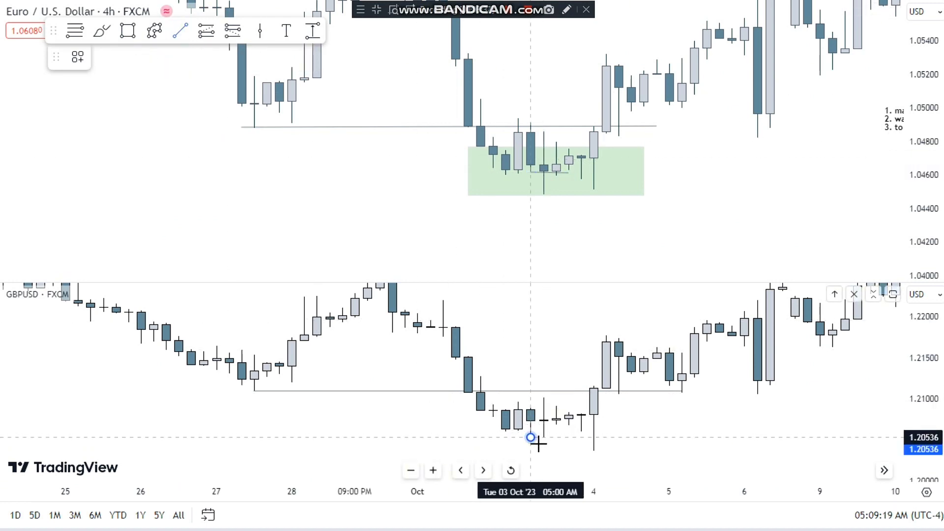
left_click(568, 436)
mouse_move(558, 437)
left_mouse_down()
mouse_move(542, 433)
mouse_move(549, 438)
left_mouse_up()
left_click(541, 443)
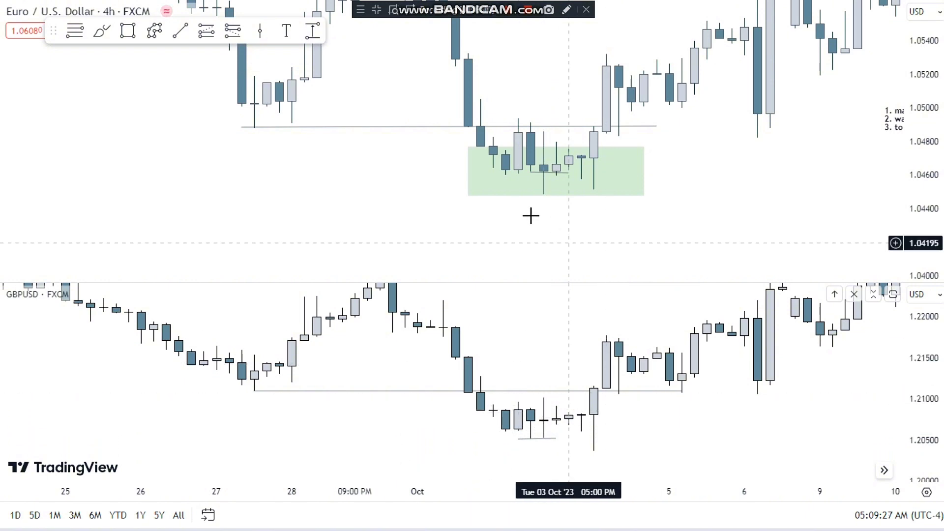
Step: Draw a short falling path on EURUSD from about 1.0459 at 05:00 AM to the 09:00 AM low on 3 Oct
left_click_drag(447, 225, 403, 222)
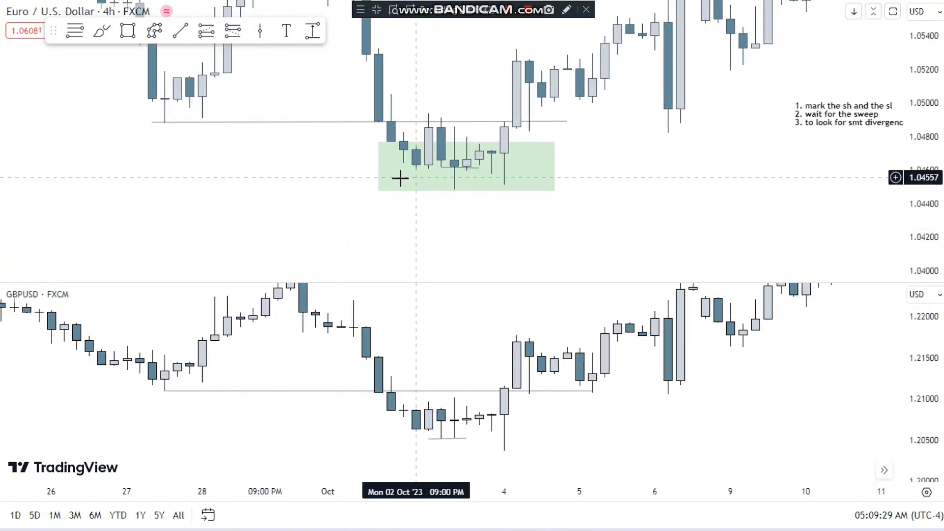
scroll(401, 179, "up", 1)
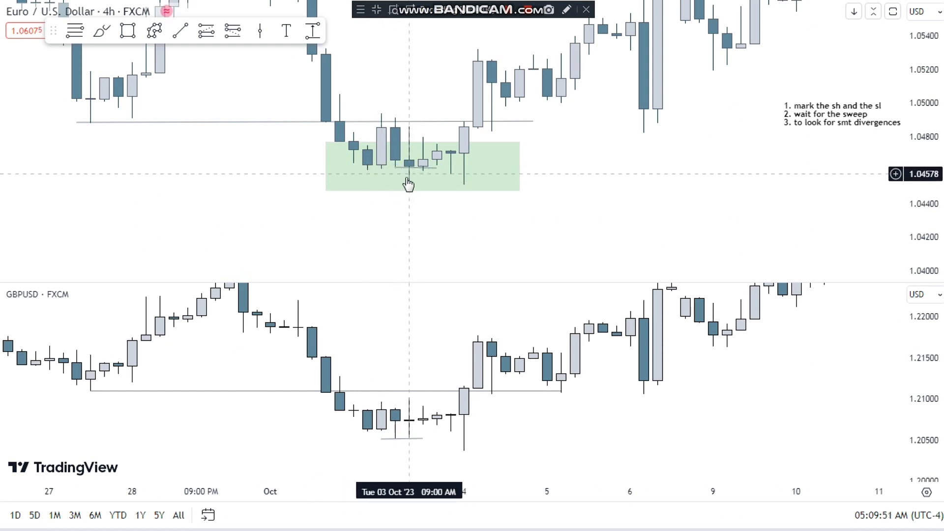
left_click(156, 33)
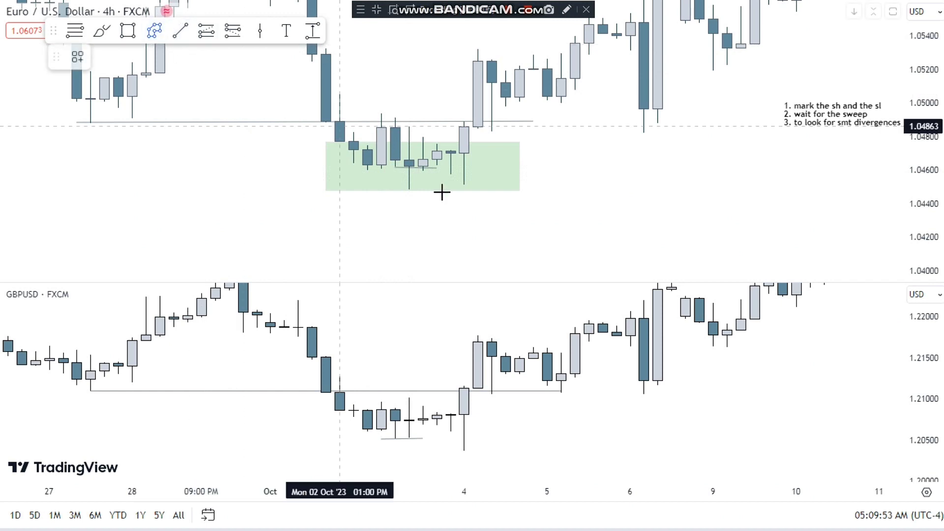
left_click(396, 171)
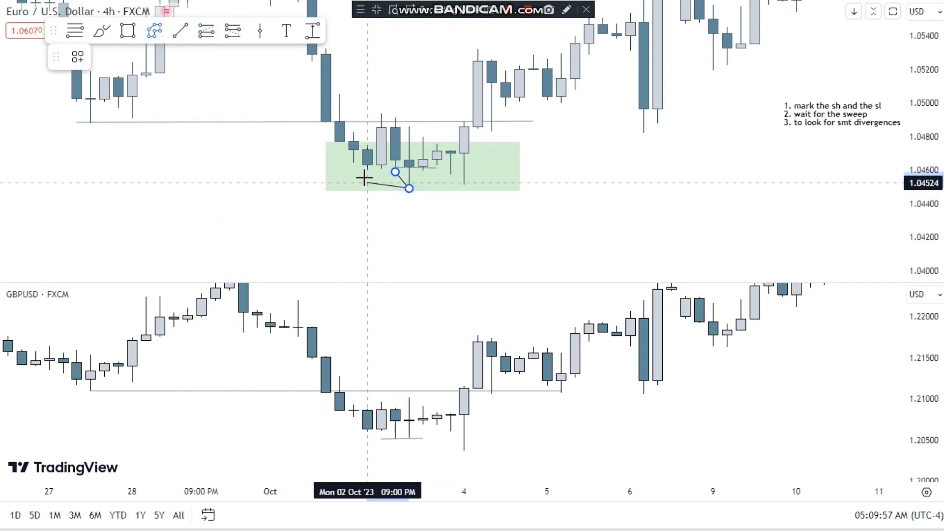
left_click(409, 188)
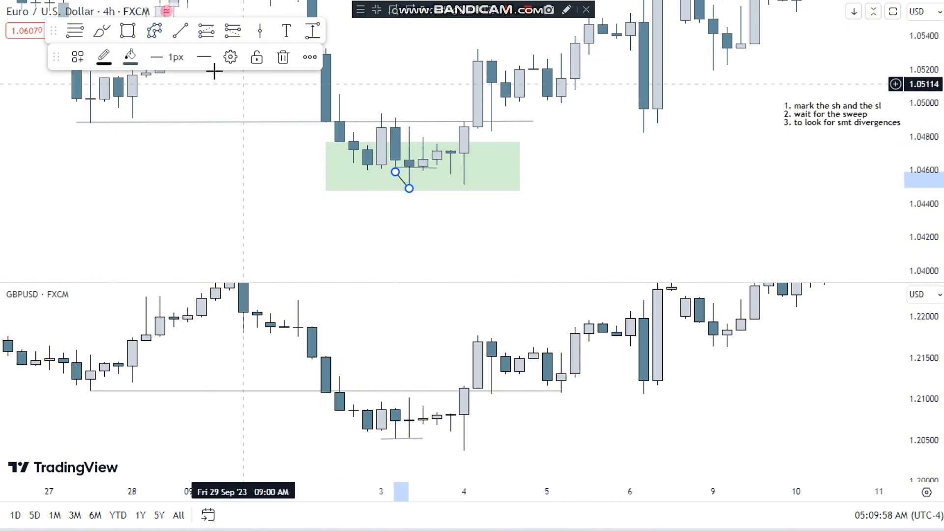
Step: Draw a short rising path on GBPUSD at the 3 Oct lows, from about 1.2045 at 05:00 AM to 09:00 AM
left_click(154, 31)
left_click(395, 444)
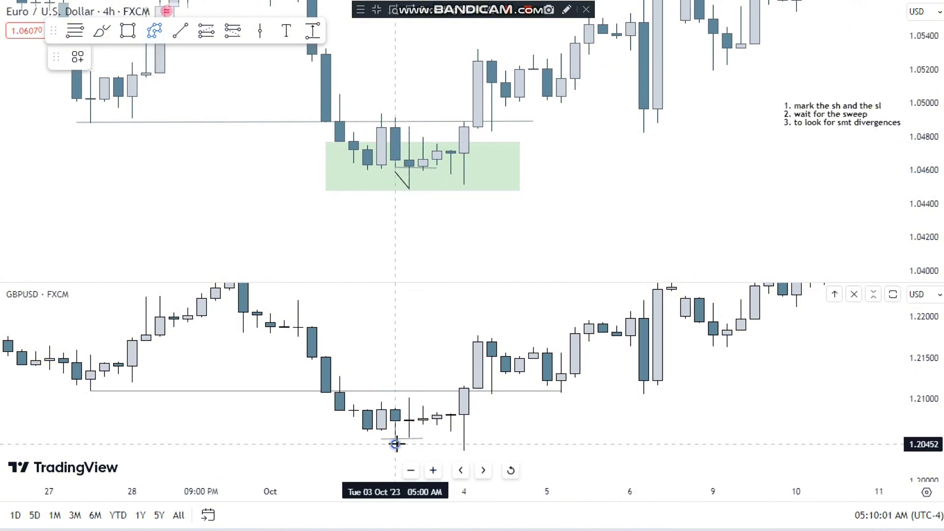
left_click(409, 434)
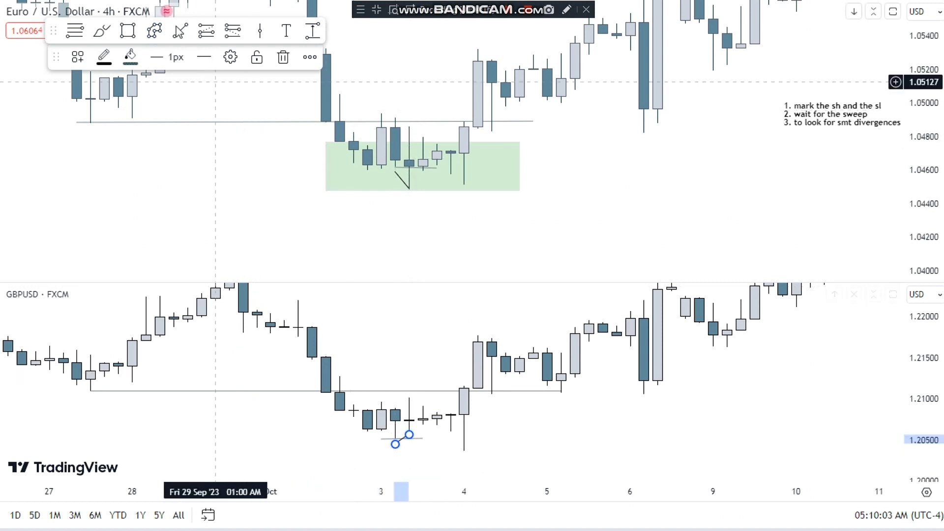
Step: Sketch a three-point arrowhead path on EURUSD below the 28 Sep candles and delete it
left_click(154, 31)
left_click(132, 157)
left_click(160, 183)
left_click(132, 202)
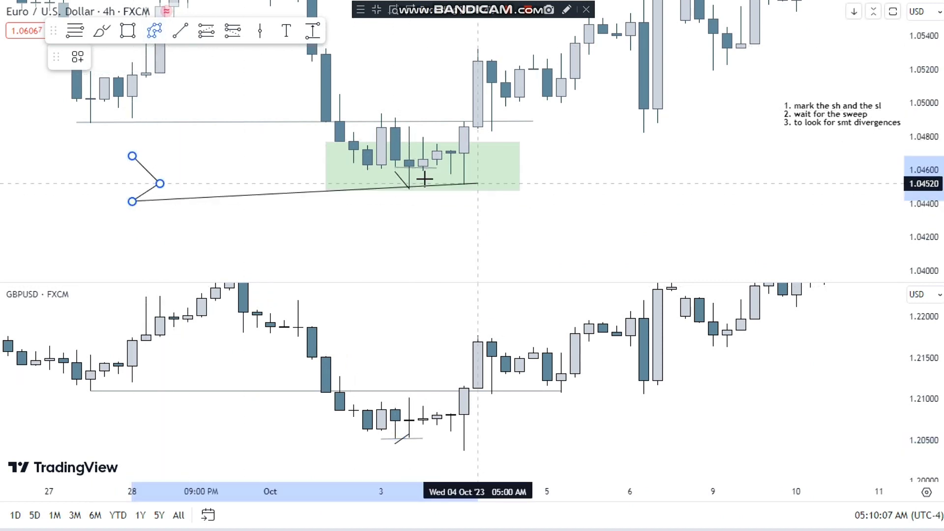
double_click(132, 201)
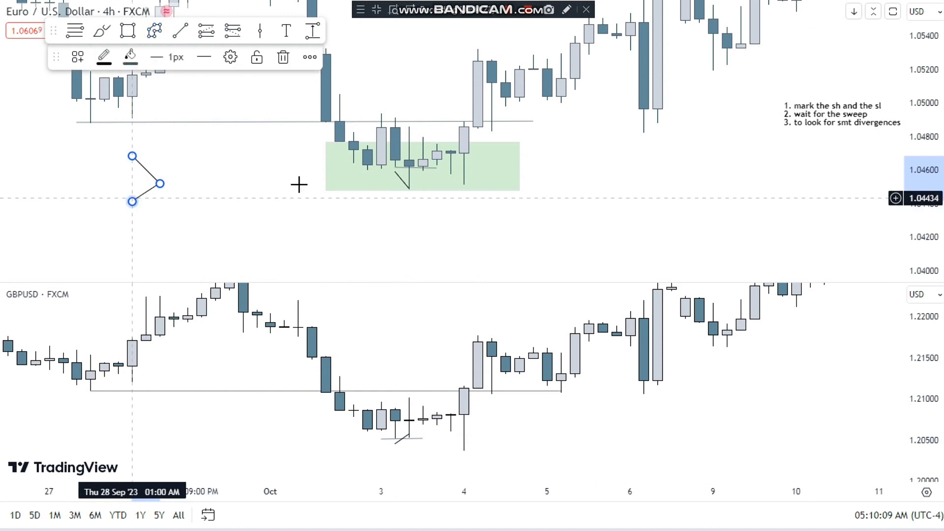
left_click(295, 196)
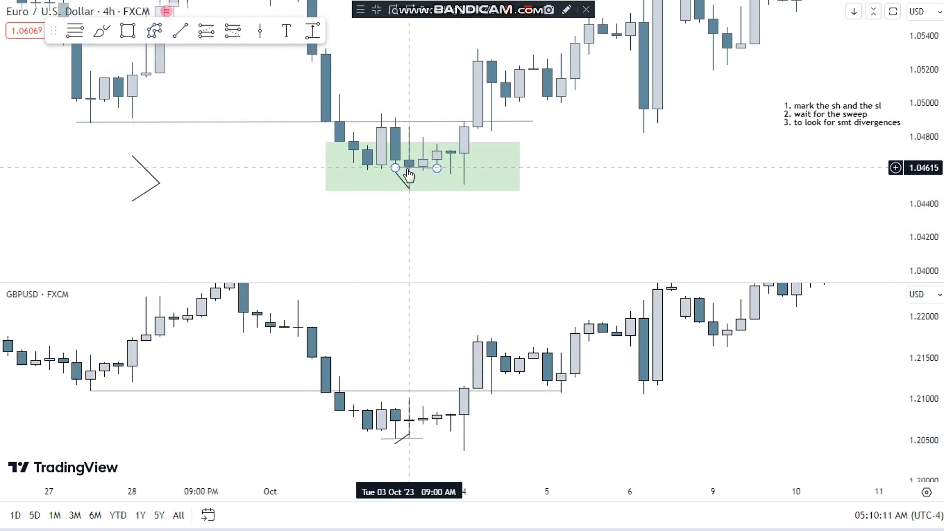
left_click(158, 183)
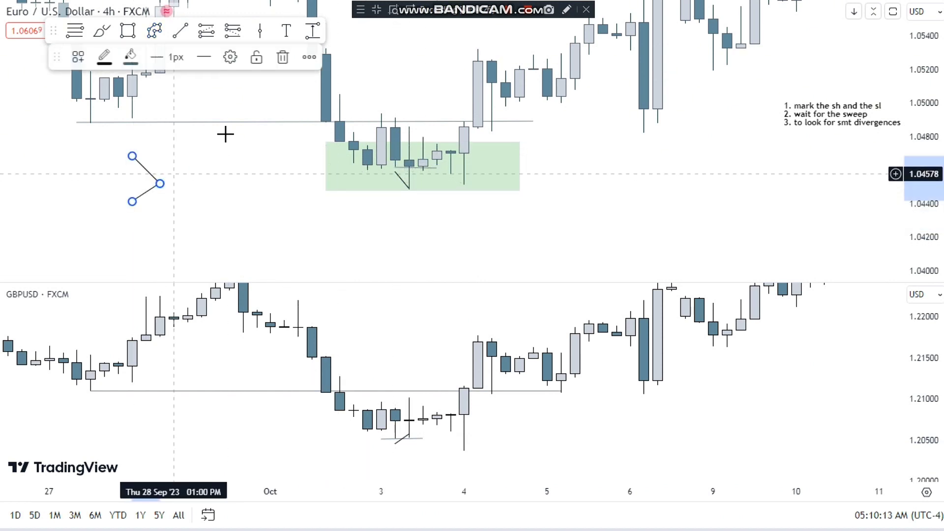
key("Delete")
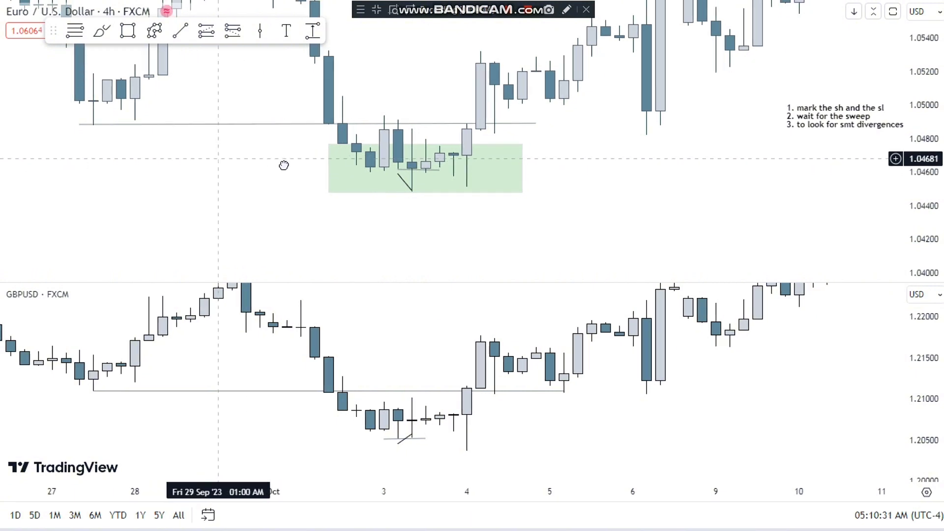
Step: On the 15-minute charts, raise the short EURUSD line to about 1.0462 and shift the GBPUSD line to 04:15 AM–04:15 PM on 3 Oct
scroll(364, 164, "left", 5)
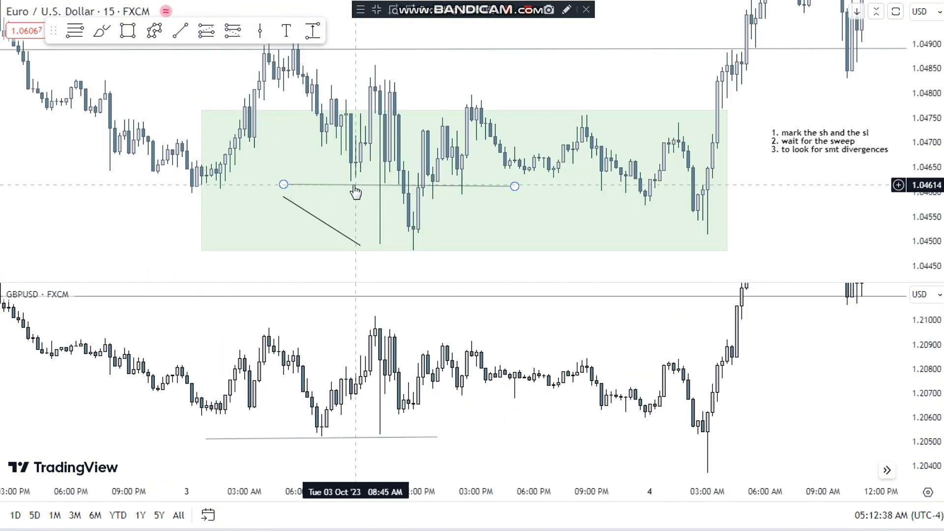
left_click_drag(359, 191, 367, 181)
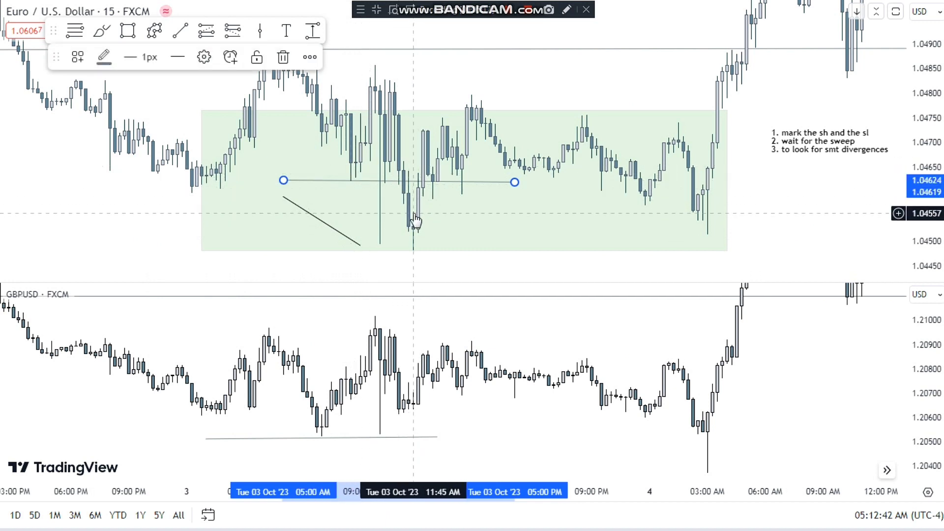
left_click_drag(334, 434, 379, 436)
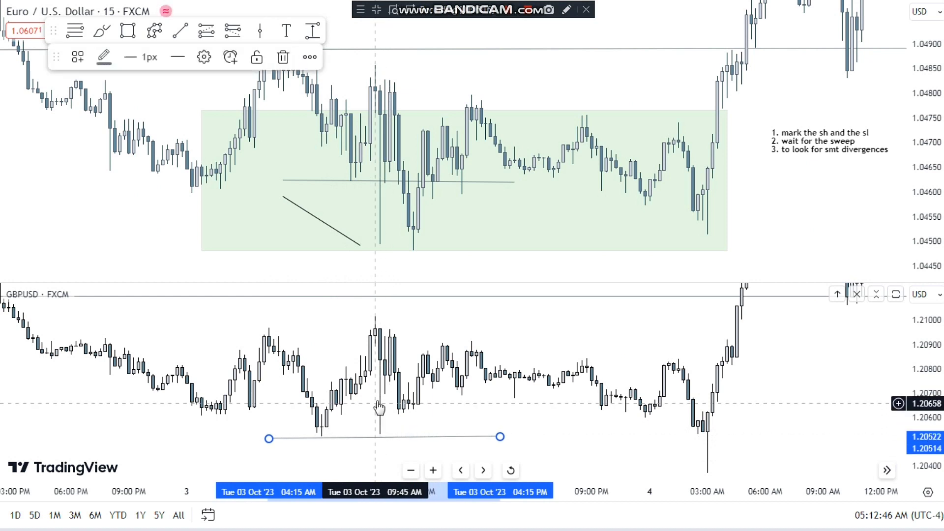
Step: Add the lines "4. shift to stf 15" and "5. find an ob" to the strategy note
scroll(327, 222, "up", 1)
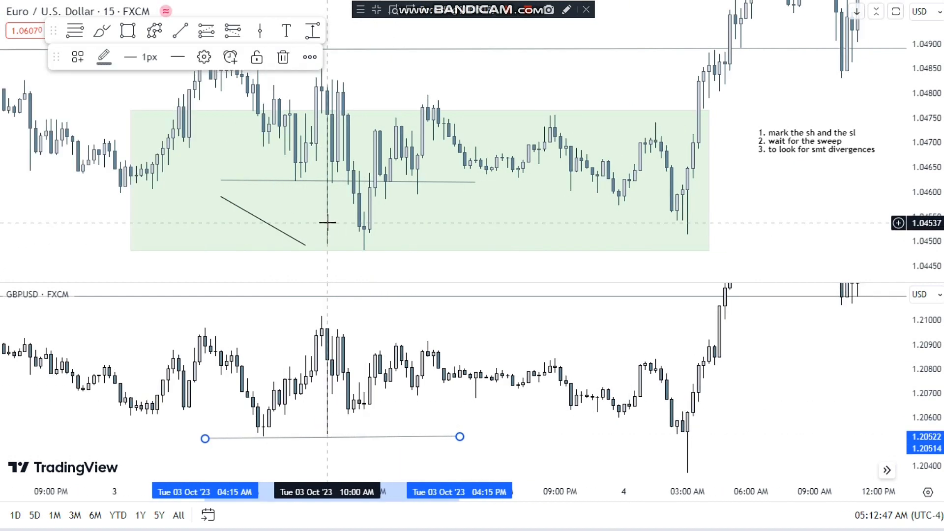
scroll(327, 223, "up", 1)
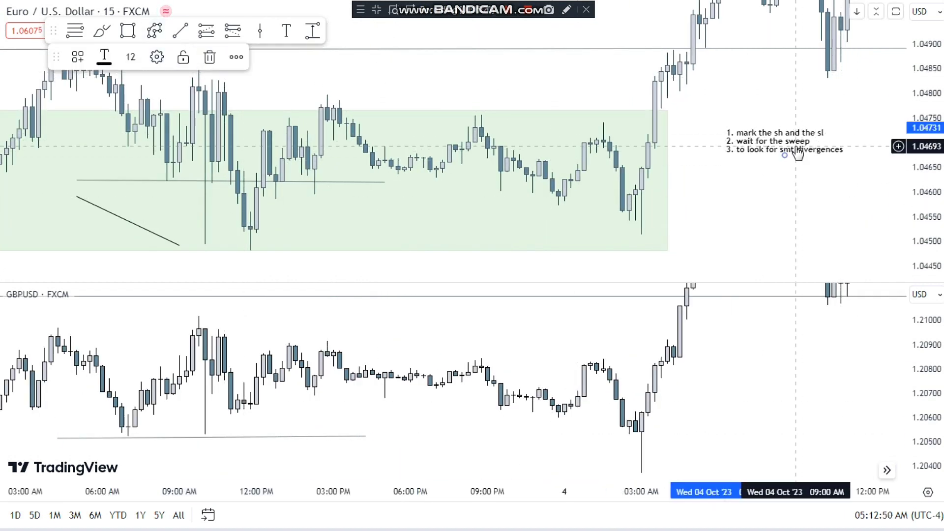
double_click(796, 151)
left_click(533, 225)
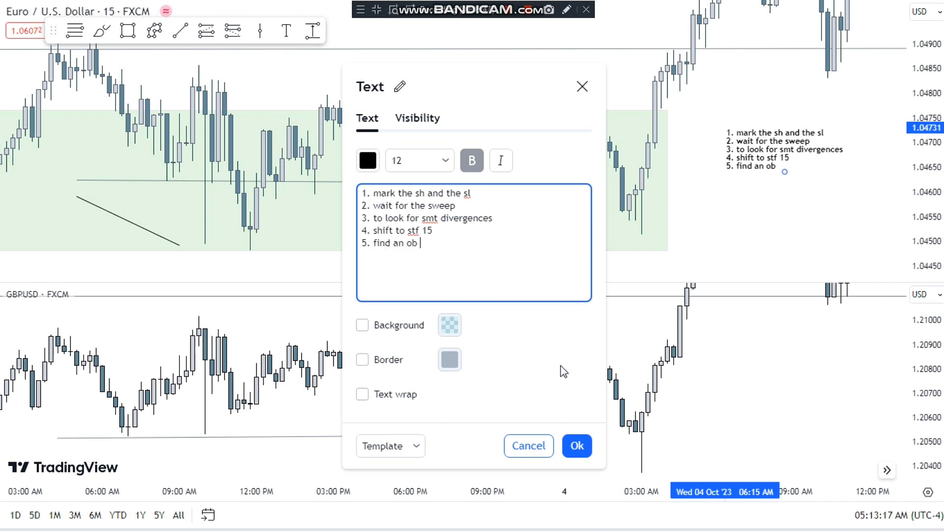
left_click(578, 447)
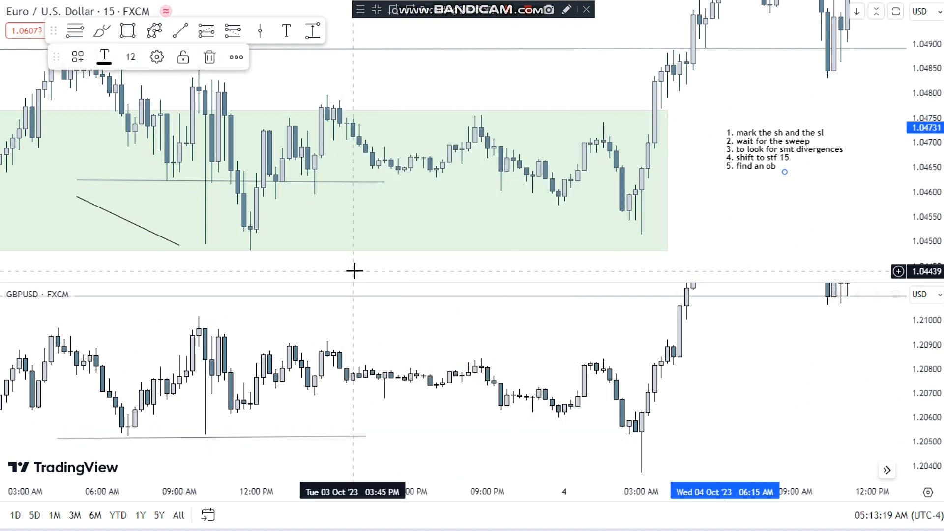
Step: Draw a rectangle on EURUSD from 11:45 AM to 03:00 PM on 3 Oct, between 1.04592 and 1.04558
left_click_drag(310, 261, 441, 246)
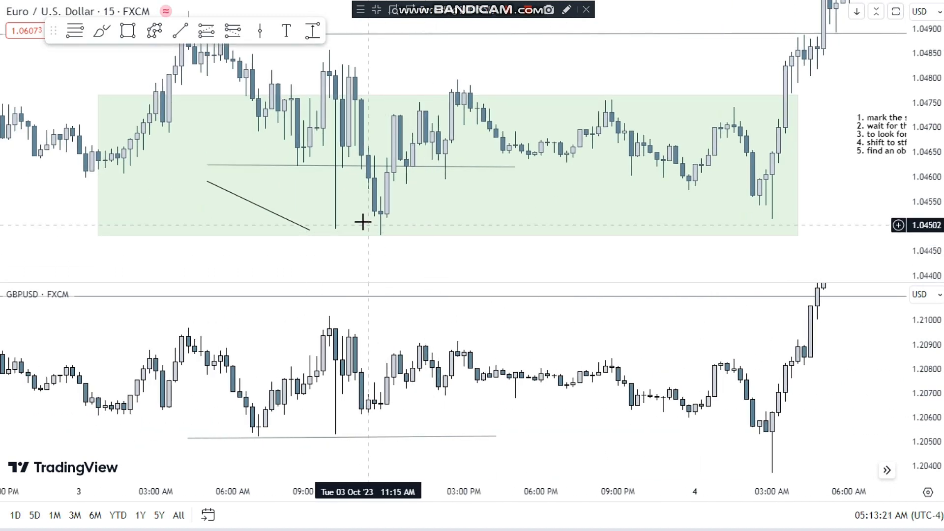
left_click(301, 166)
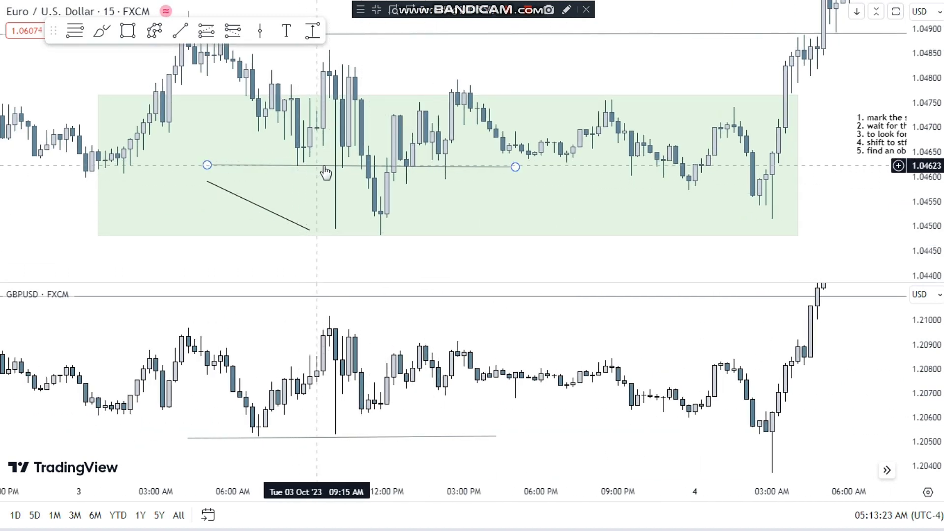
left_click(383, 209)
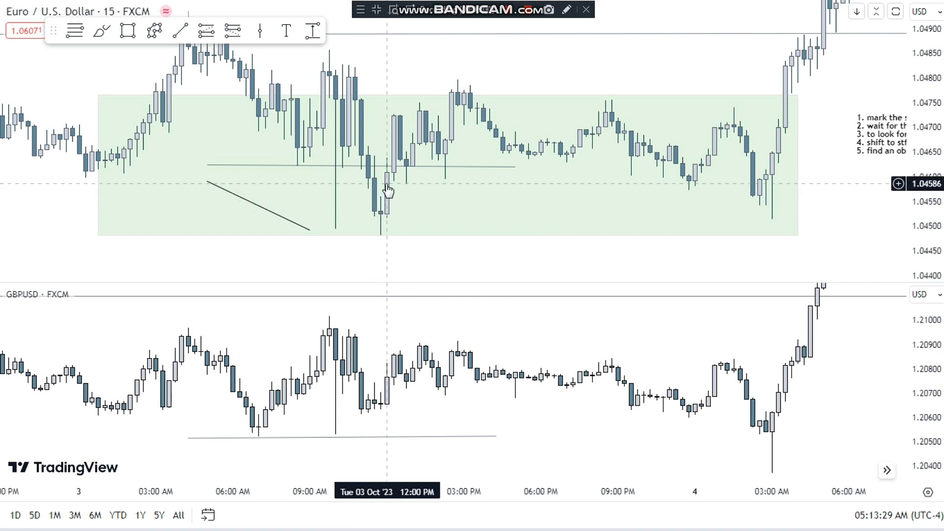
left_click_drag(371, 205, 316, 219)
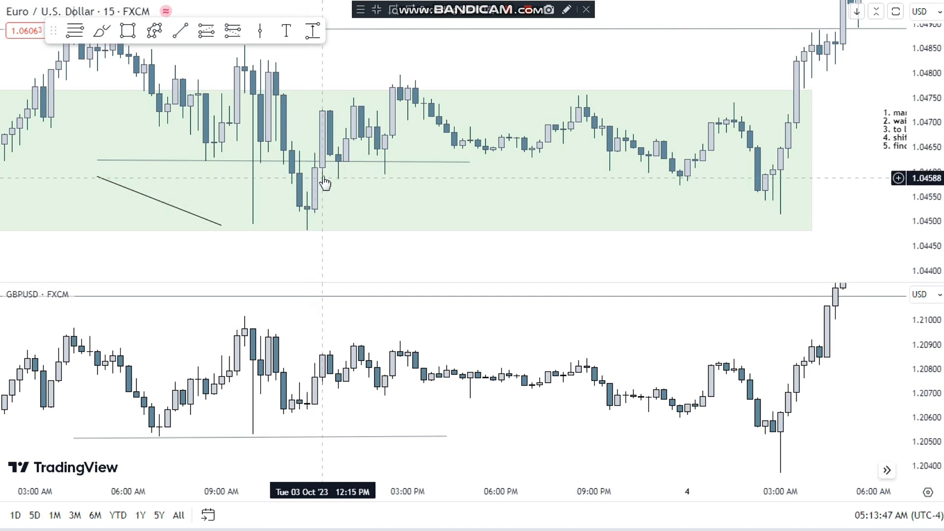
left_click(127, 32)
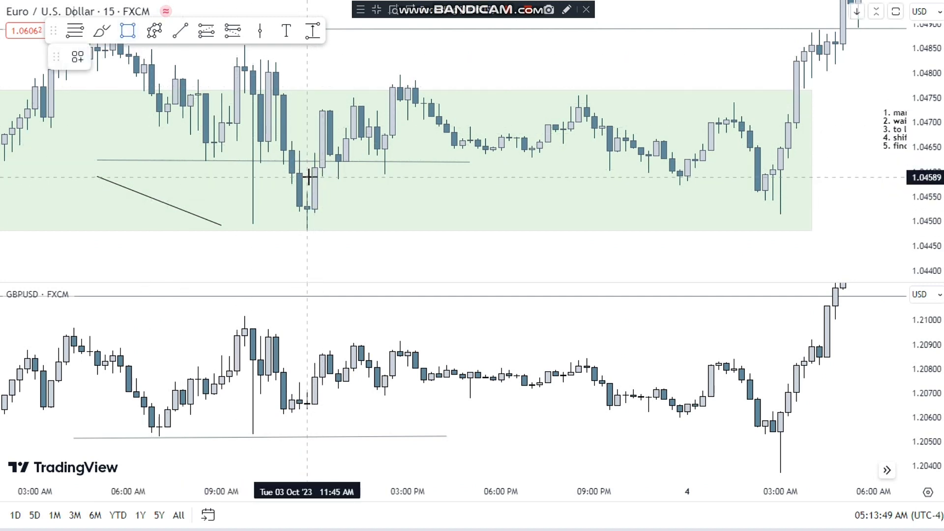
mouse_move(307, 175)
left_mouse_down()
mouse_move(327, 193)
mouse_move(408, 192)
left_mouse_up()
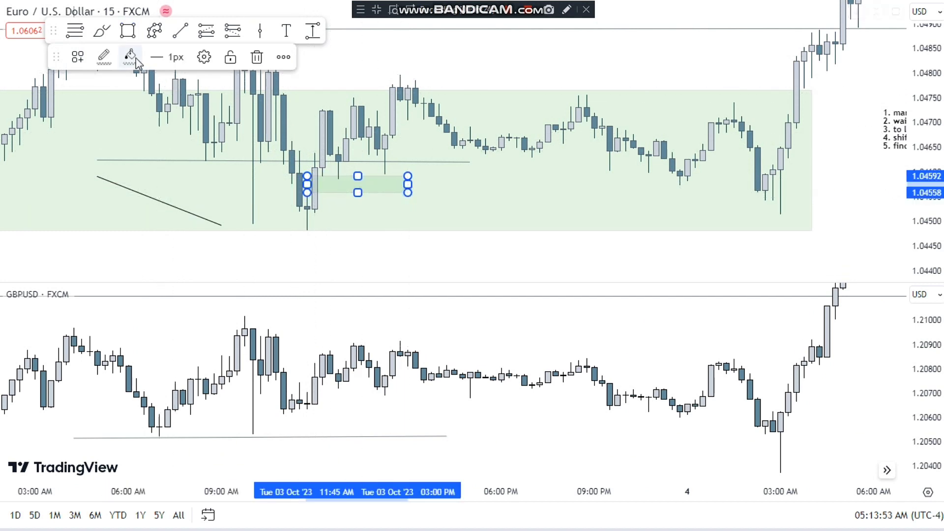
Step: Fill the small EURUSD rectangle with grey at 34% opacity
left_click(130, 56)
left_click(181, 88)
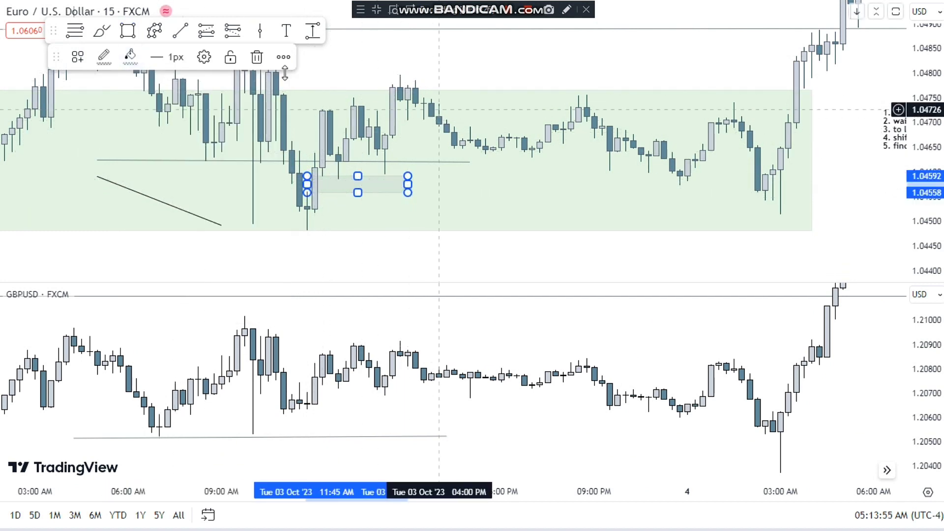
left_click(130, 56)
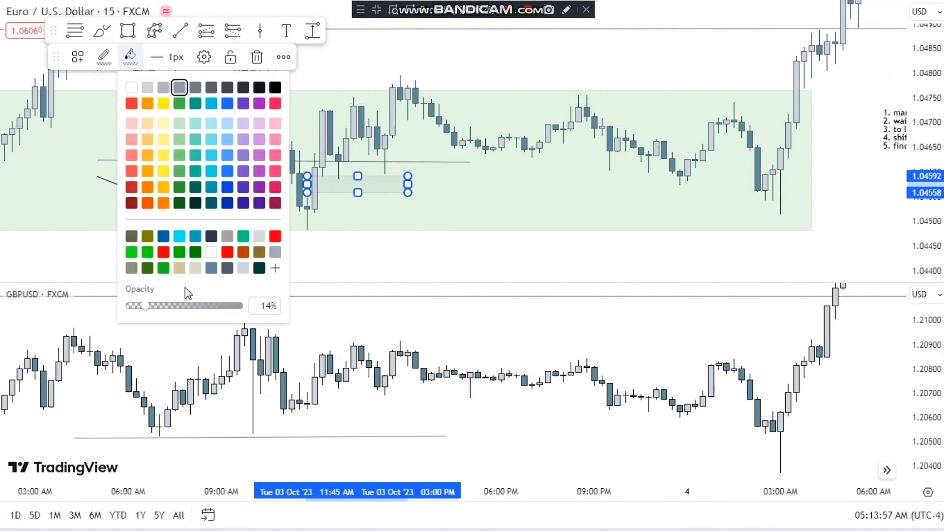
left_click(169, 306)
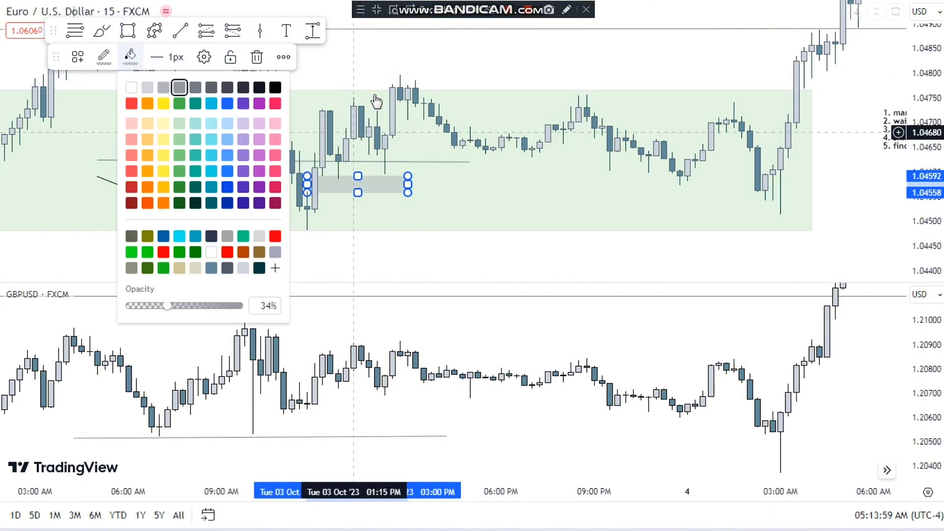
left_click(383, 69)
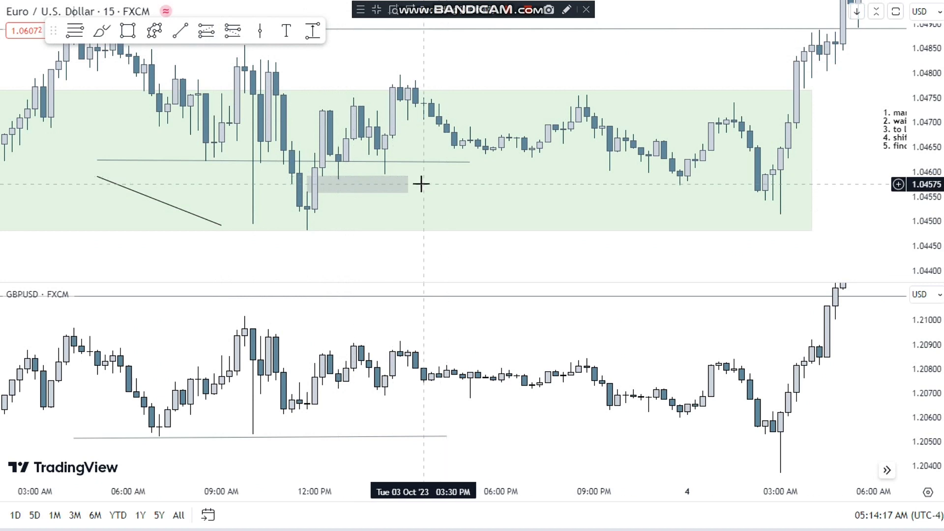
Step: Place a long position on EURUSD at 03:30 PM on 3 Oct with entry 1.04584 and stop 1.04470
left_click(206, 30)
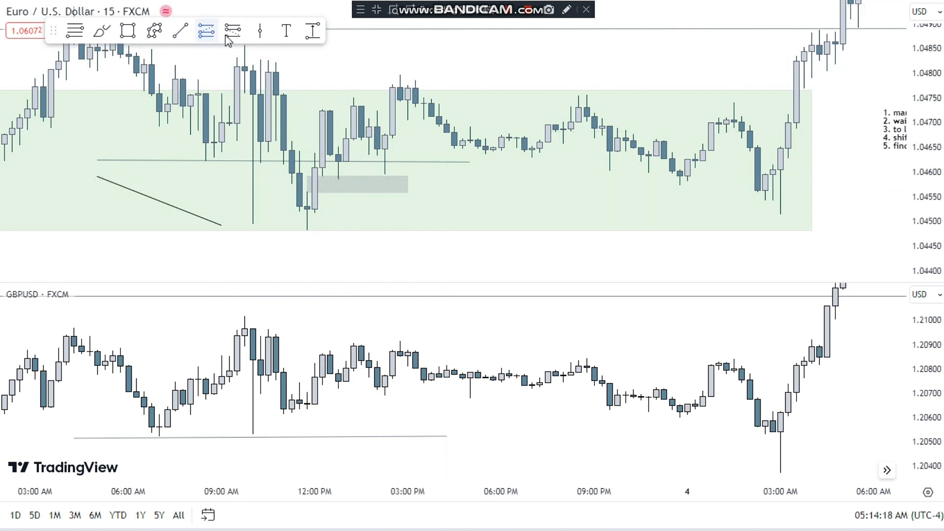
left_click(423, 180)
left_click_drag(424, 247, 379, 237)
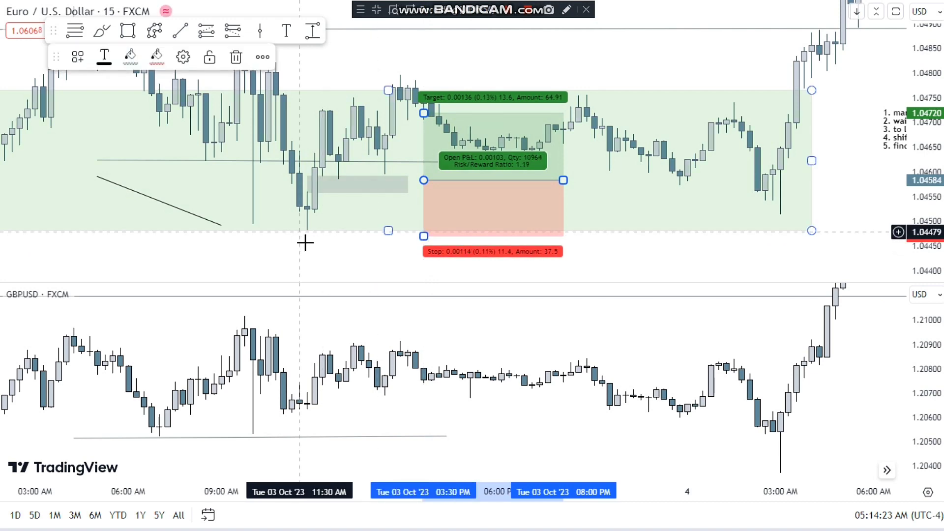
left_click(326, 244)
Step: Extend the EURUSD 29 Sep swing-high trend line forward to the end of 6 Oct at about 1.062
scroll(583, 208, "down", 3)
scroll(584, 208, "down", 5)
left_click_drag(791, 53, 566, 138)
left_click_drag(936, 107, 933, 162)
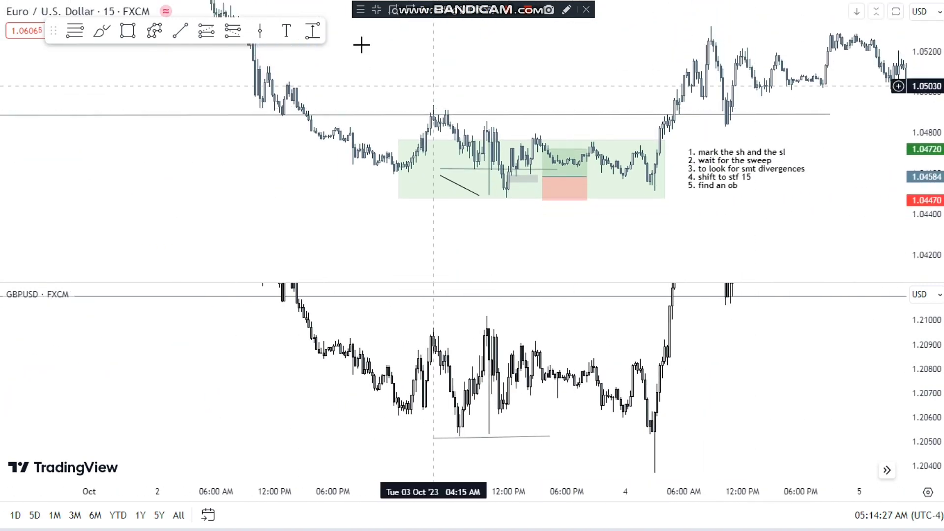
left_click_drag(489, 87, 417, 210)
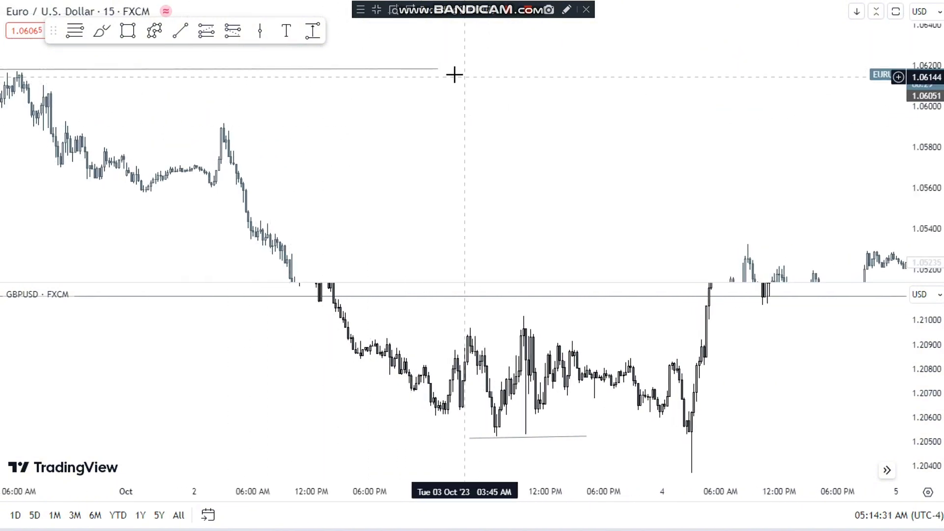
left_click_drag(437, 68, 883, 67)
left_click(747, 116)
left_click_drag(747, 116, 323, 105)
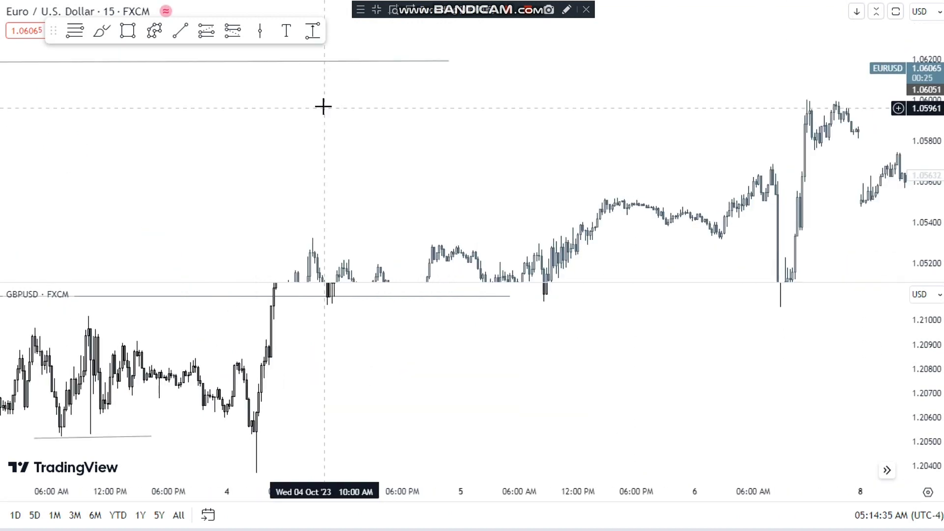
left_click_drag(450, 62, 855, 61)
left_click_drag(764, 97, 270, 132)
scroll(414, 162, "down", 3)
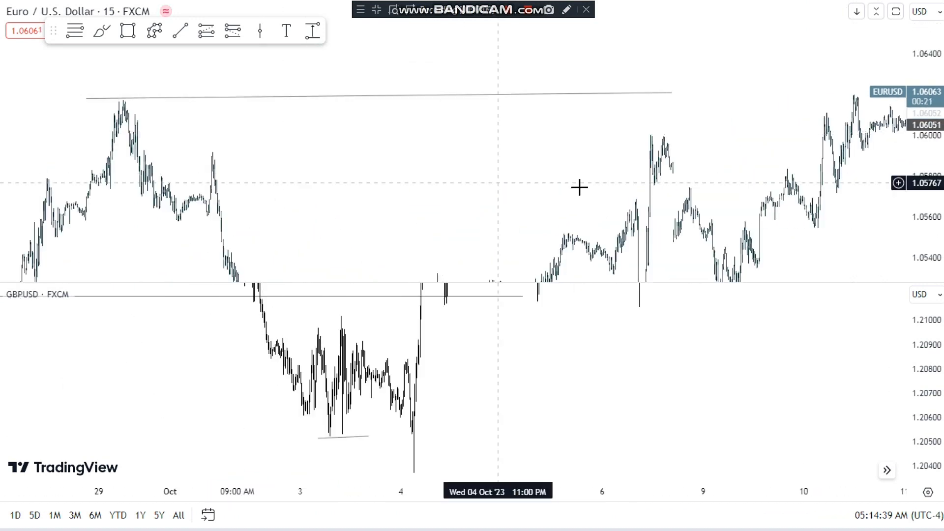
Step: Extend the EURUSD 29 Sep swing-high trend line forward to the end of 11 Oct at about 1.062
double_click(800, 151)
scroll(940, 114, "down", 3)
left_click_drag(536, 127, 860, 127)
left_click_drag(761, 186, 773, 123)
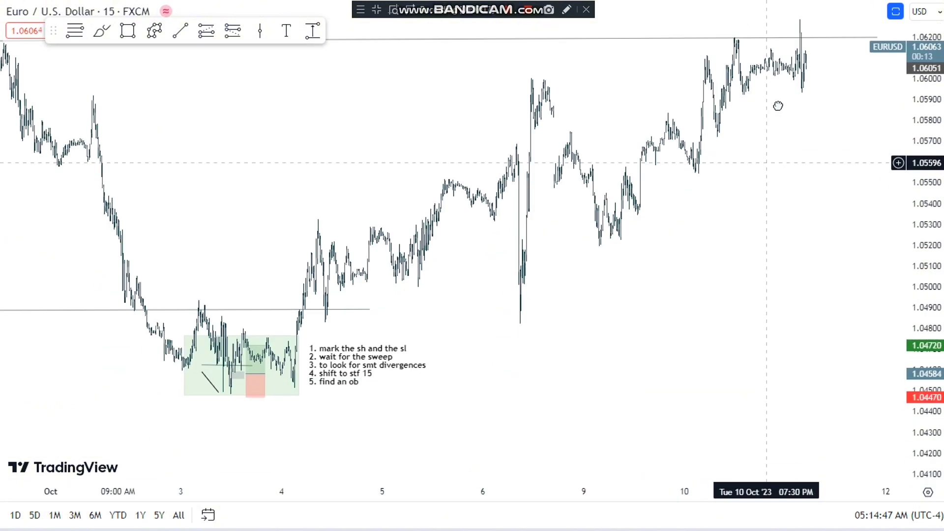
double_click(671, 227)
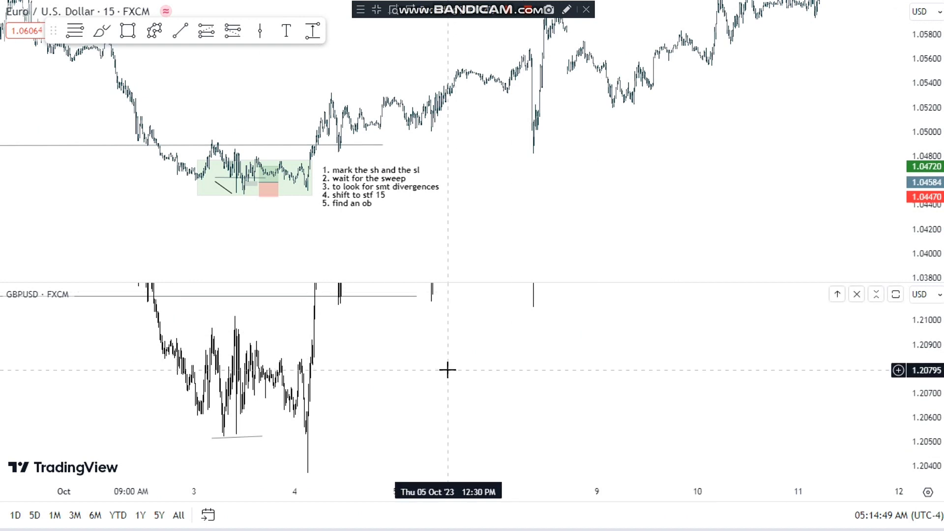
Step: Extend the short GBPUSD trend line under the 3 Oct lows forward to about midday on 4 Oct at about 1.2051
double_click(400, 295)
left_click_drag(400, 294, 692, 224)
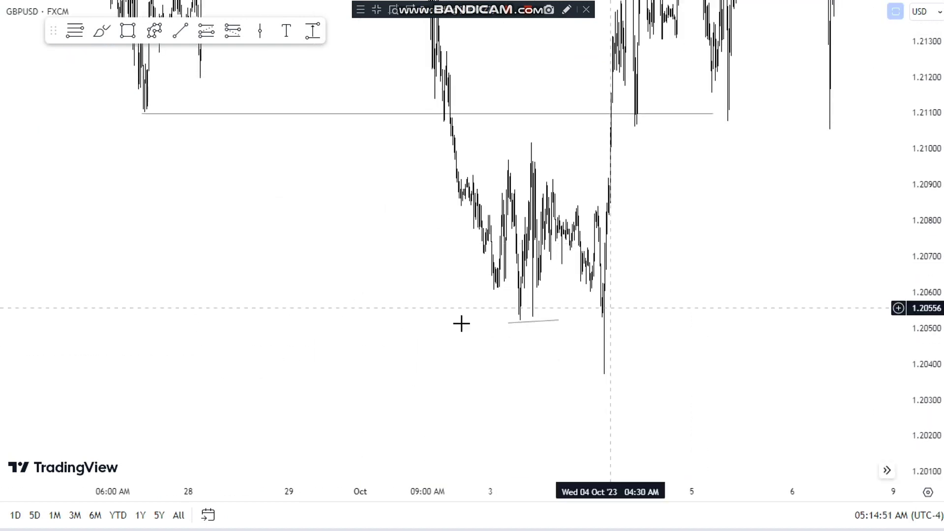
scroll(461, 322, "up", 3)
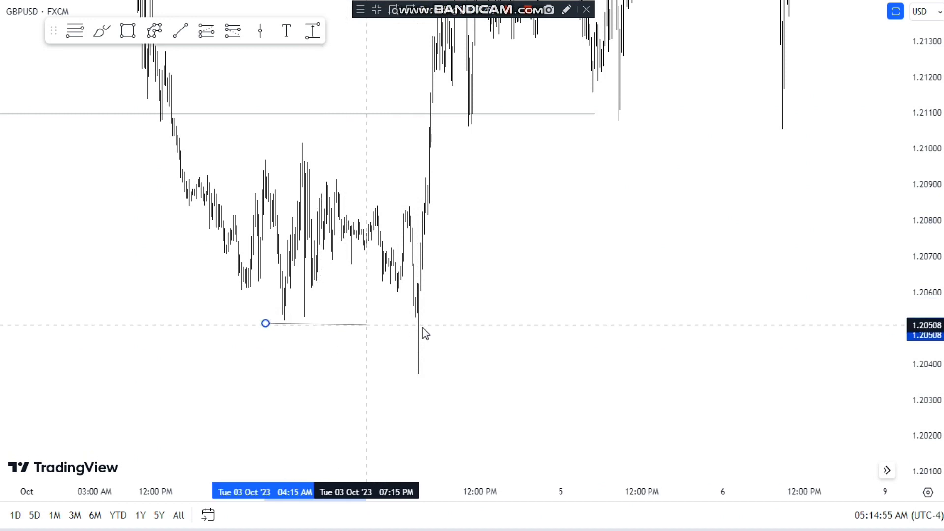
left_click(471, 322)
left_click(537, 194)
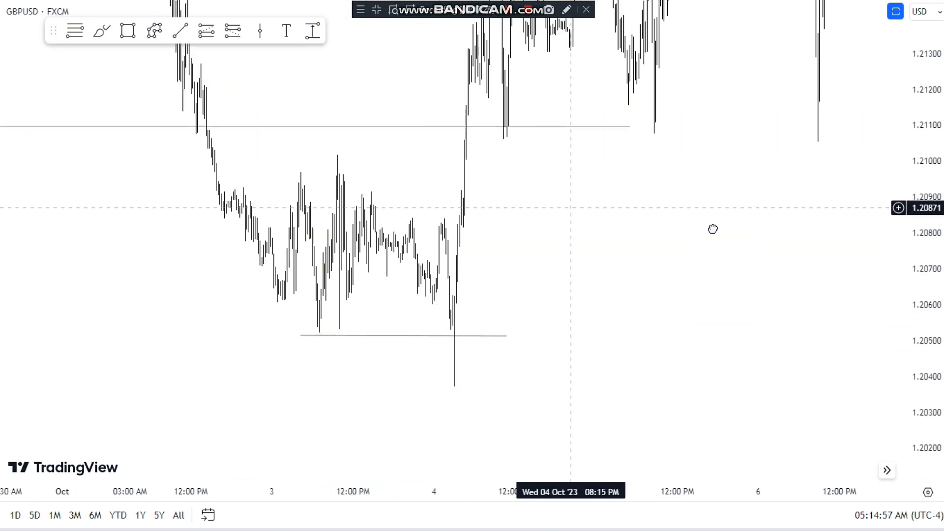
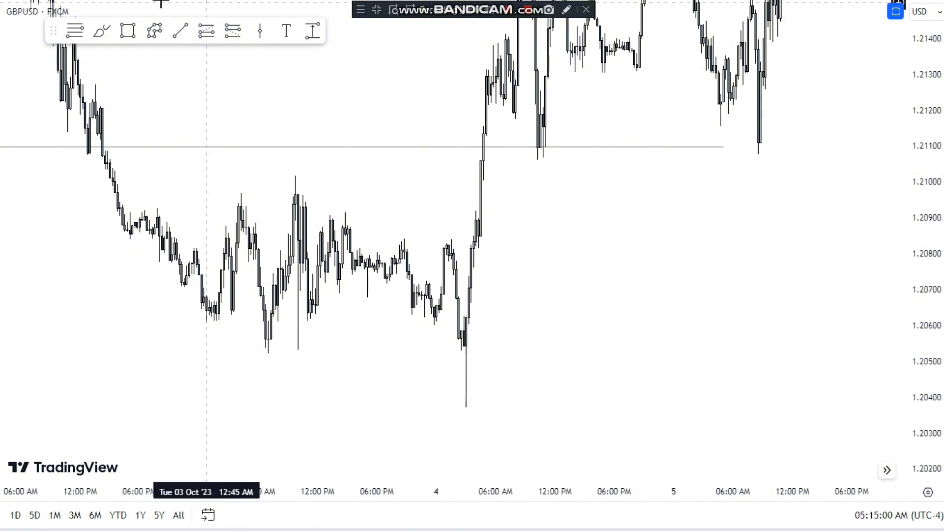
Step: Draw a horizontal GBPUSD trend line at about 1.2051 from 06:30 AM on 3 Oct to 12:00 PM on 4 Oct
left_click(178, 35)
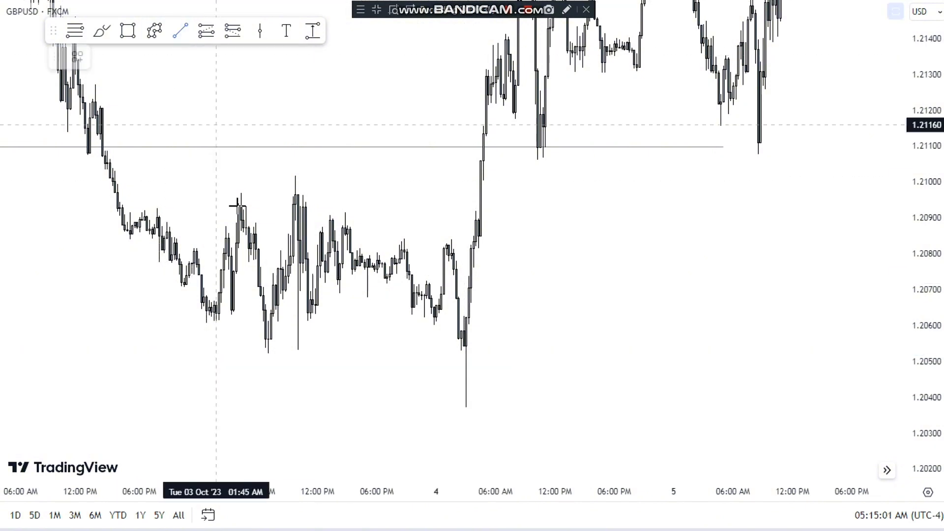
left_click(263, 356)
left_click(555, 356)
left_click(533, 239)
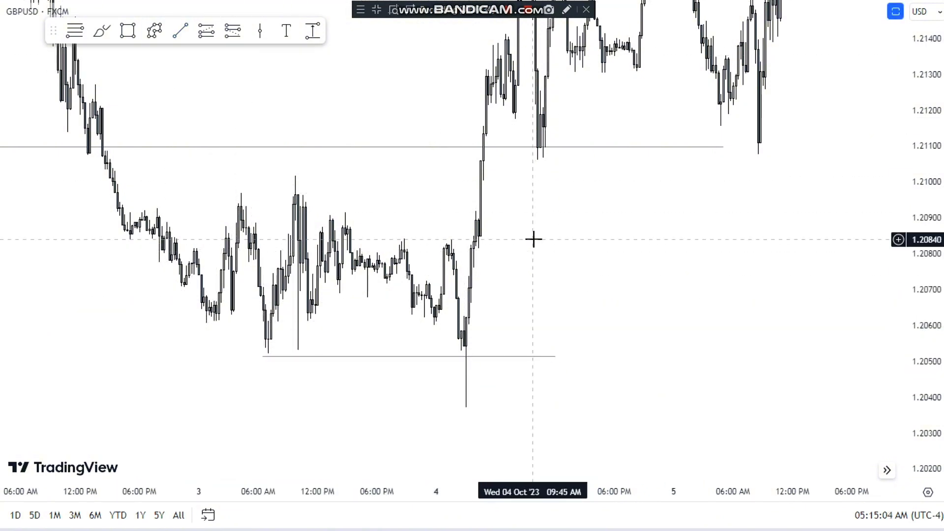
Step: Show both pairs together and compare the EURUSD and GBPUSD lows of 3 and 4 Oct around the order block
key("alt+Enter")
left_click_drag(940, 158, 941, 124)
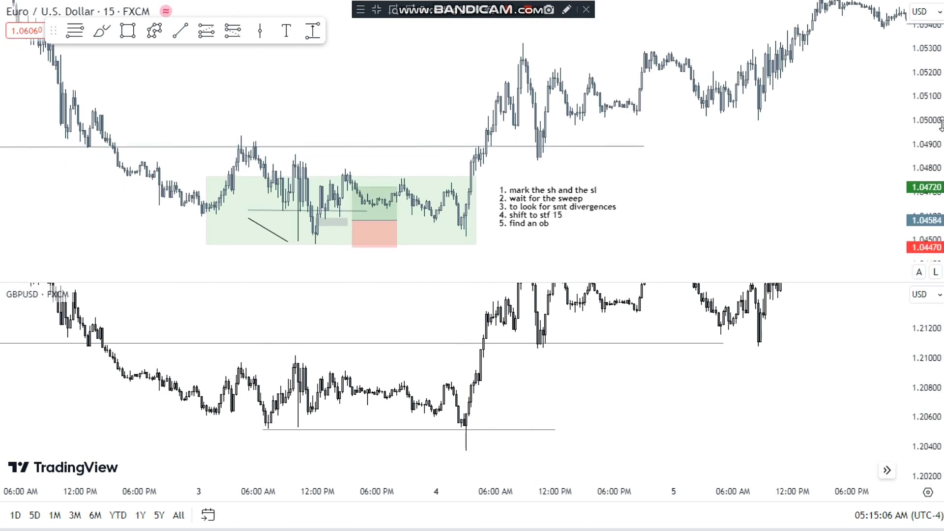
left_click_drag(528, 147, 568, 168)
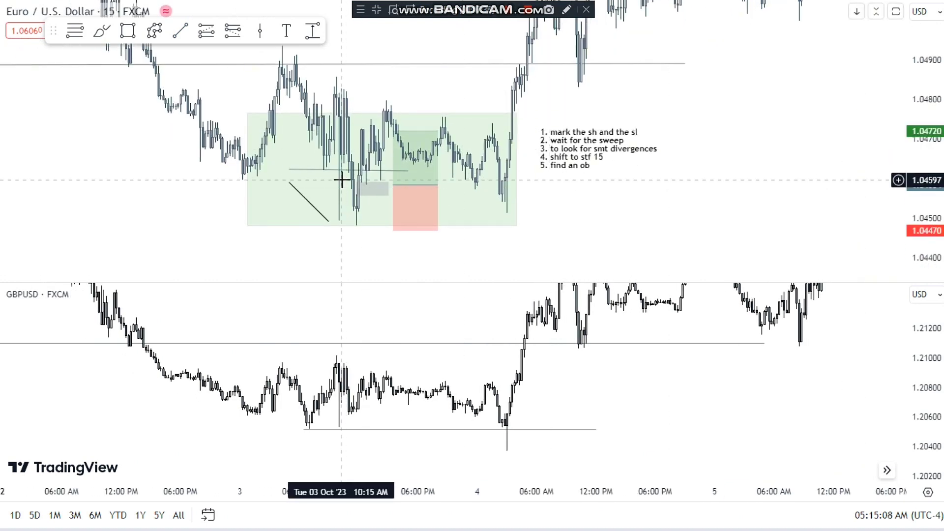
left_click(354, 195)
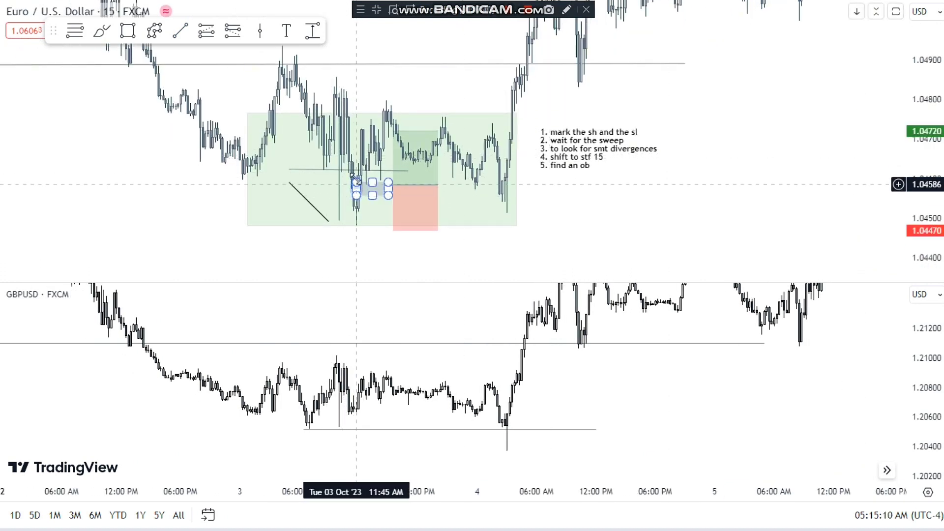
left_click(342, 413)
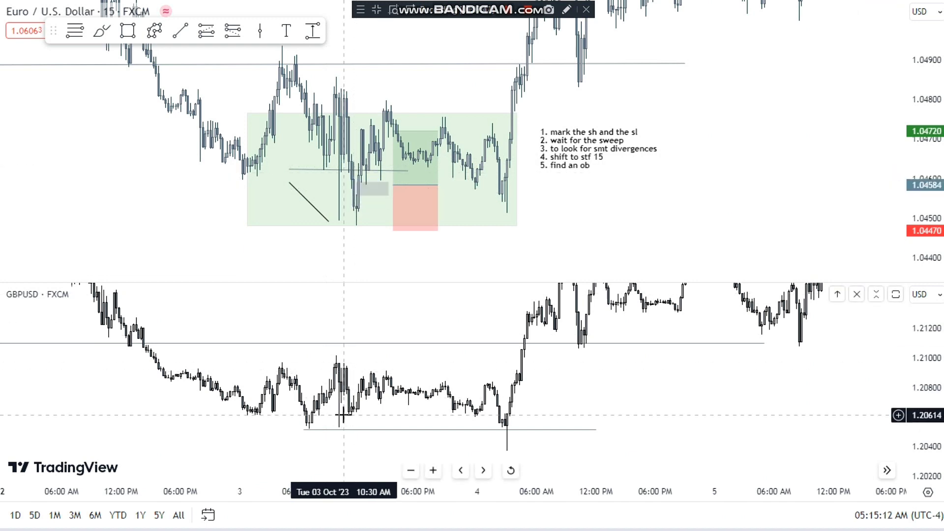
left_click(311, 430)
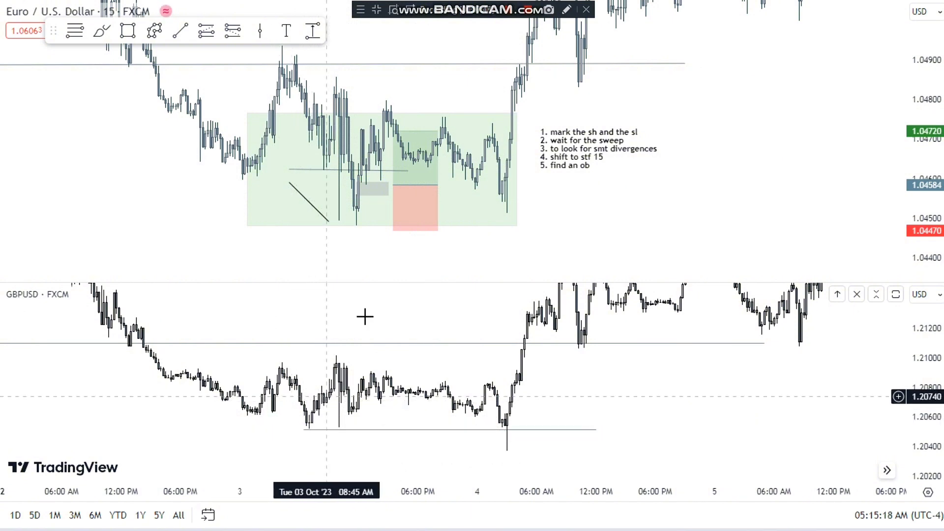
left_click(359, 189)
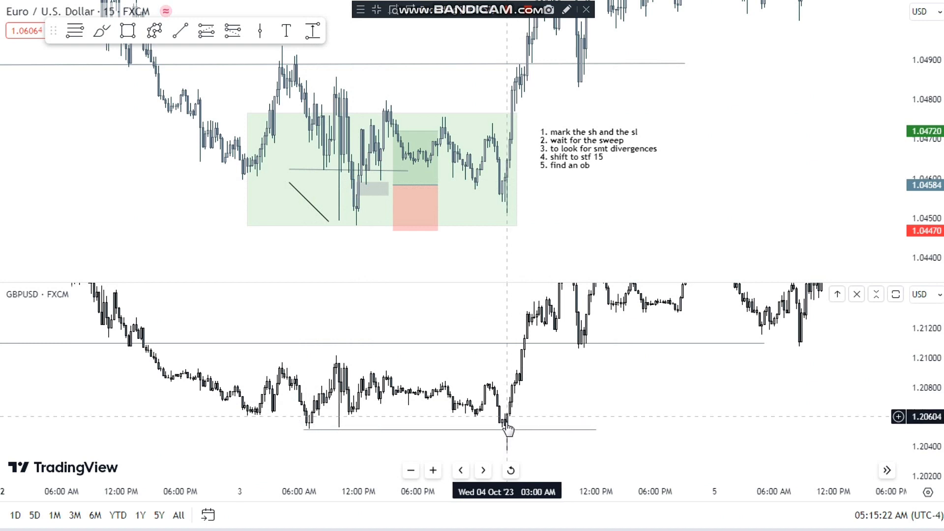
scroll(504, 423, "up", 1)
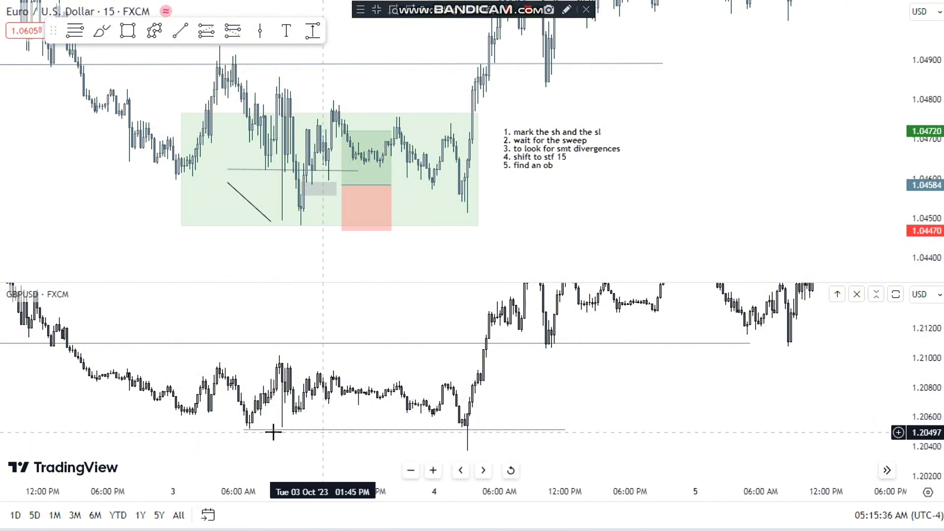
Step: Draw a EURUSD trend line from the 3 Oct 12:00 PM low at 1.04482 to the 4 Oct low at about 1.0452
left_click(185, 30)
left_click(302, 226)
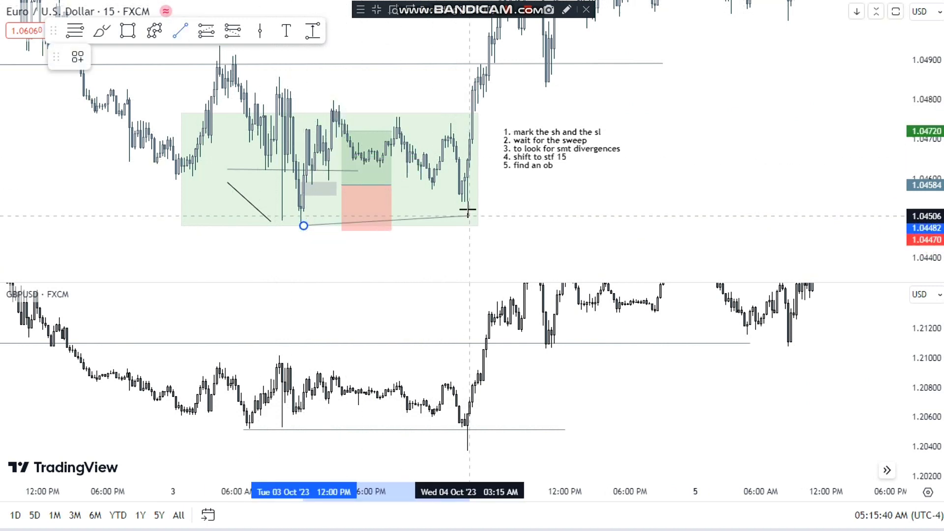
double_click(468, 210)
Step: Draw a GBPUSD trend line from 06:45 AM on 3 Oct at 1.20516 to the 4 Oct 03:00 AM low at 1.20371
left_click(180, 30)
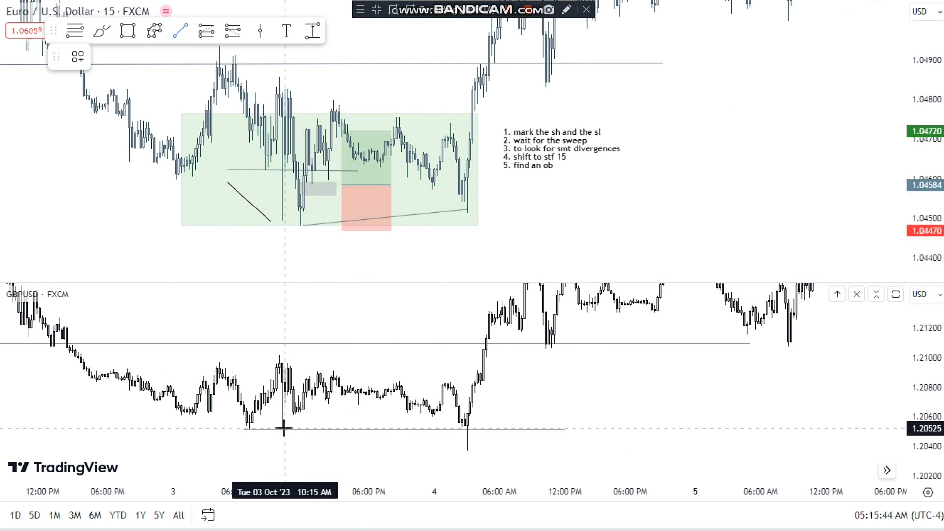
left_click(247, 429)
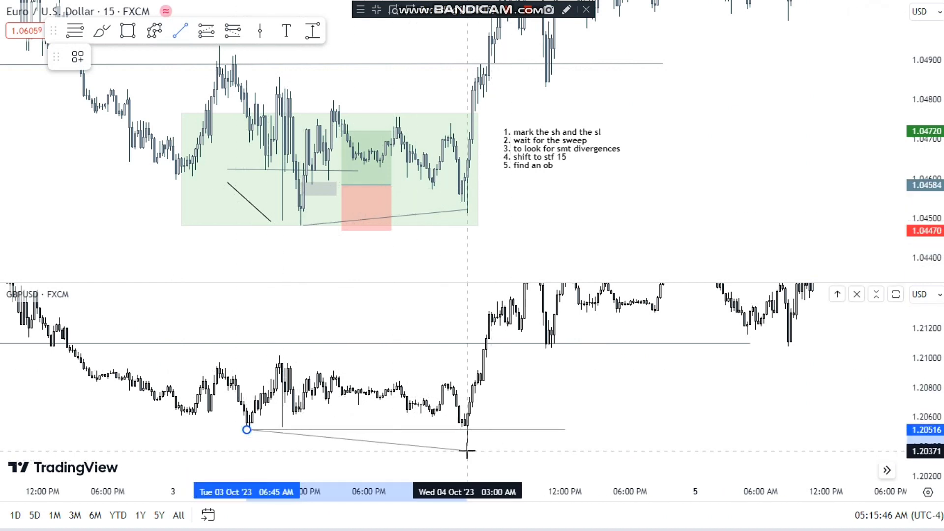
left_click(467, 451)
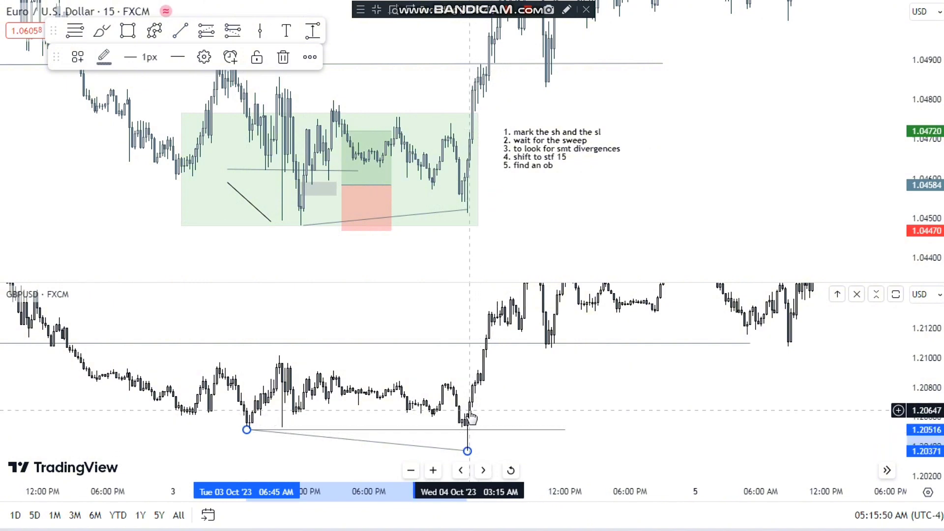
Step: Maximize EURUSD and examine the price move from the 3–4 Oct trade zone up to the extended swing-high line
scroll(470, 420, "up", 2)
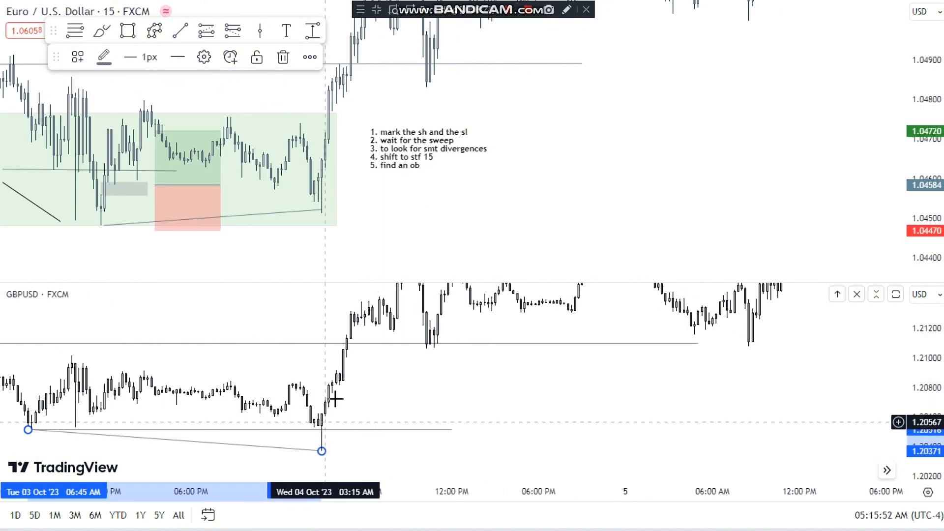
scroll(455, 398, "down", 3)
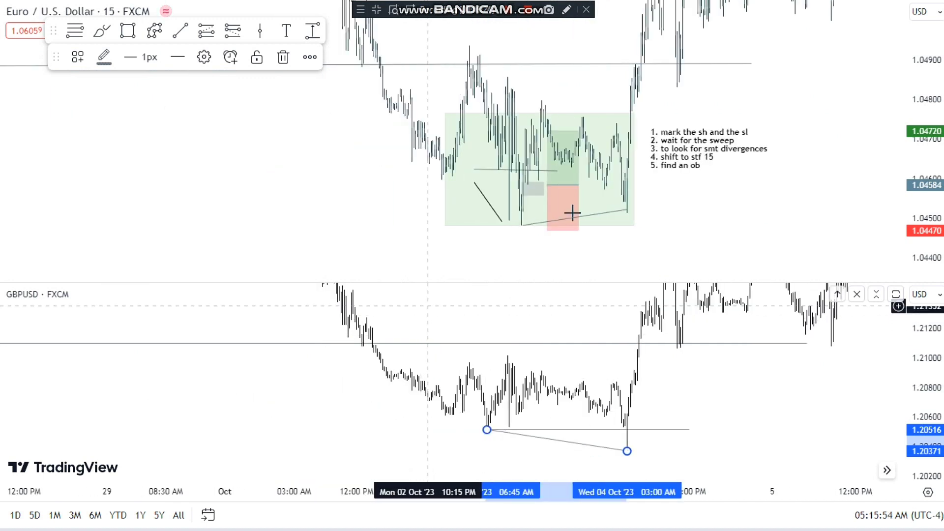
left_click(859, 126)
left_click(895, 11)
left_click_drag(830, 169, 668, 278)
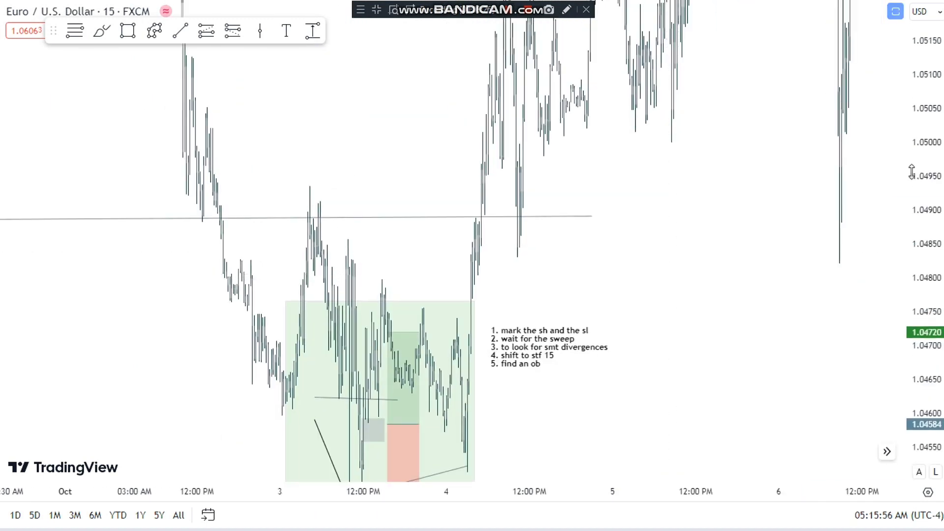
left_click_drag(912, 172, 803, 247)
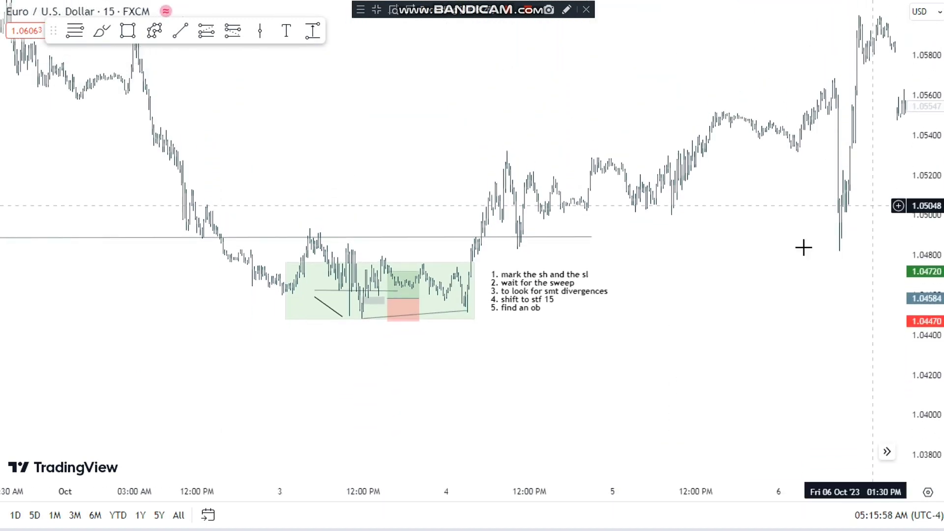
scroll(835, 247, "down", 3)
left_click_drag(686, 160, 512, 211)
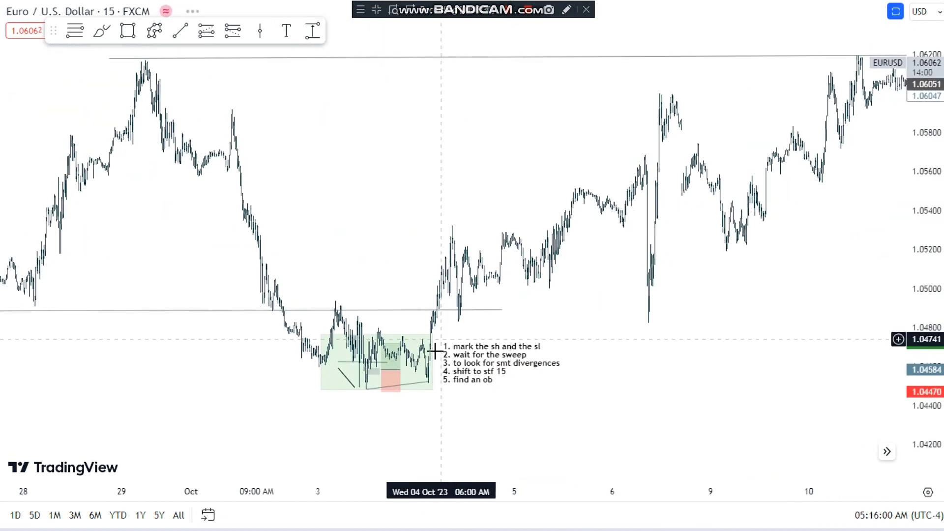
left_click_drag(681, 265, 486, 279)
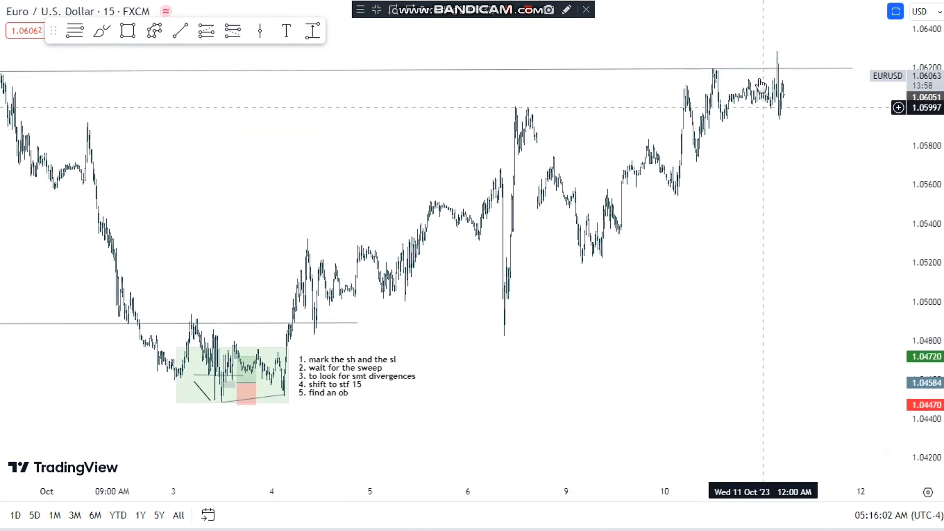
left_click(784, 72)
left_click(461, 124)
left_click_drag(461, 124, 461, 123)
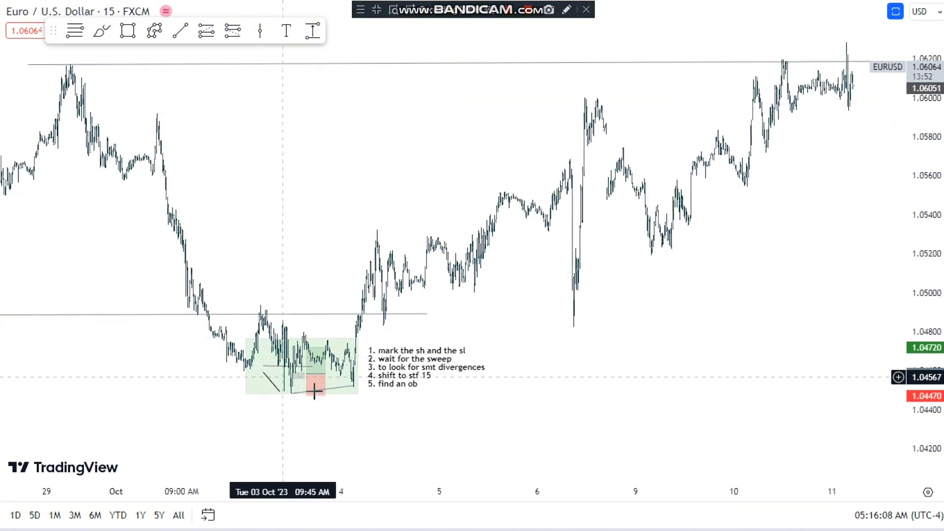
scroll(158, 337, "down", 3)
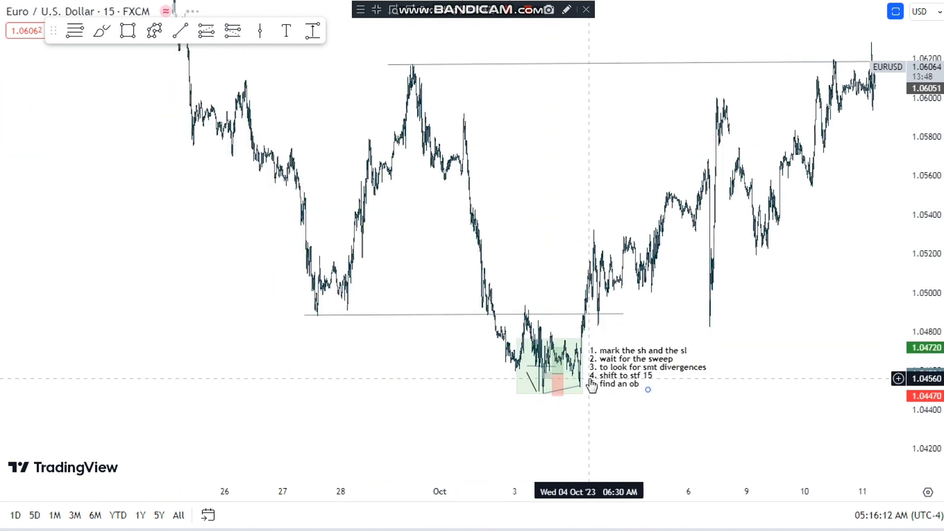
scroll(544, 382, "up", 3)
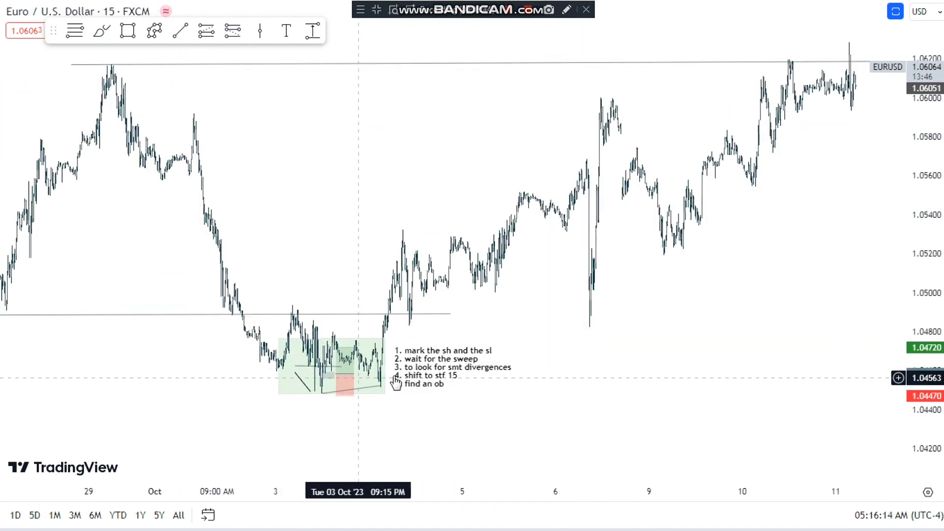